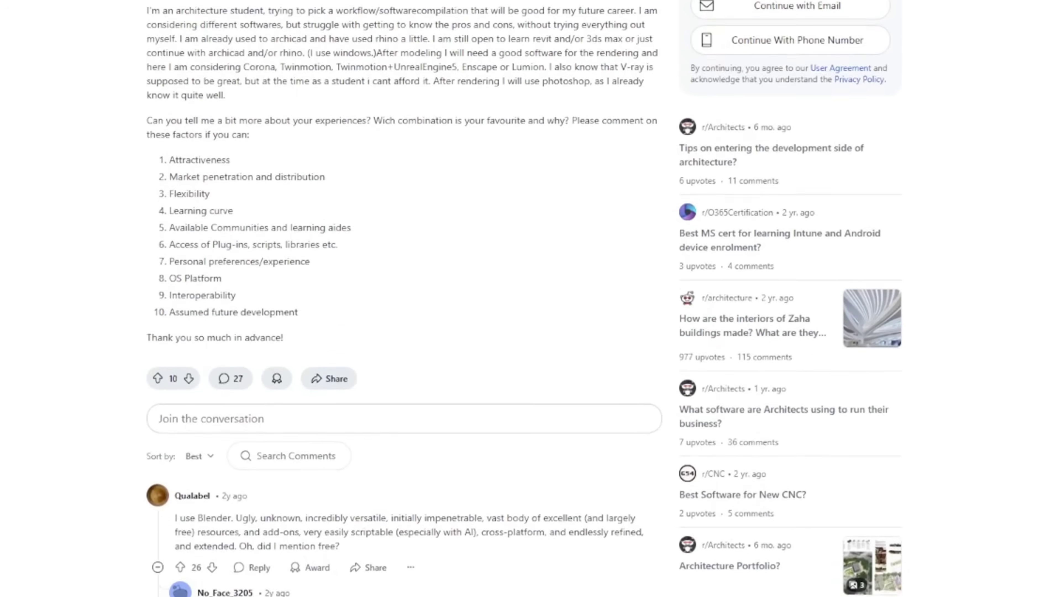
Scroll down the Reddit thread comparing architectural visualization software
scroll(531, 299, down, 10)
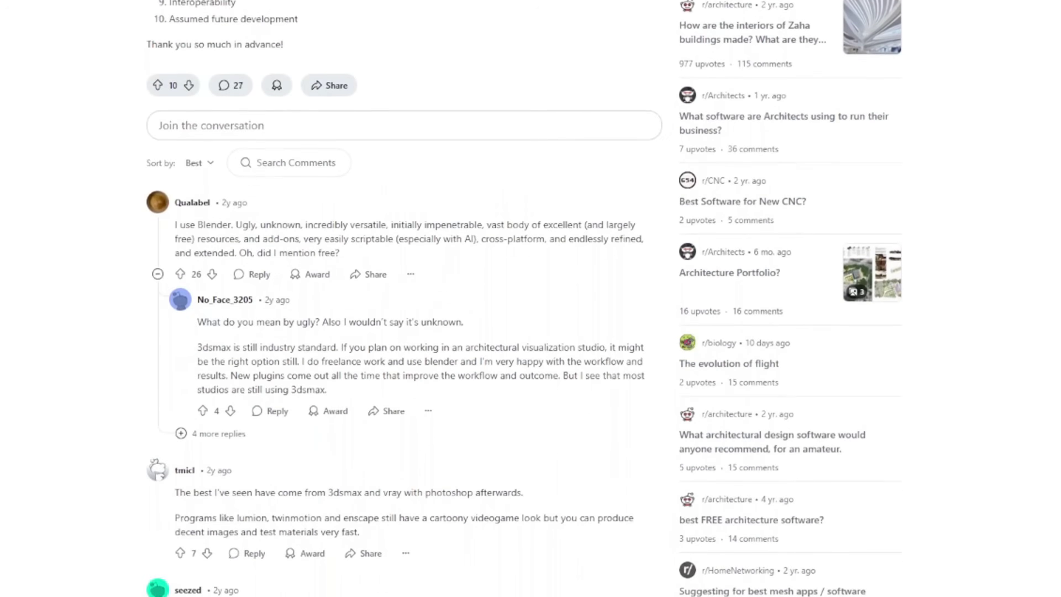
Scroll through the Reddit comments and the 'best architecture rendering software' YouTube results
scroll(397, 298, down, 5)
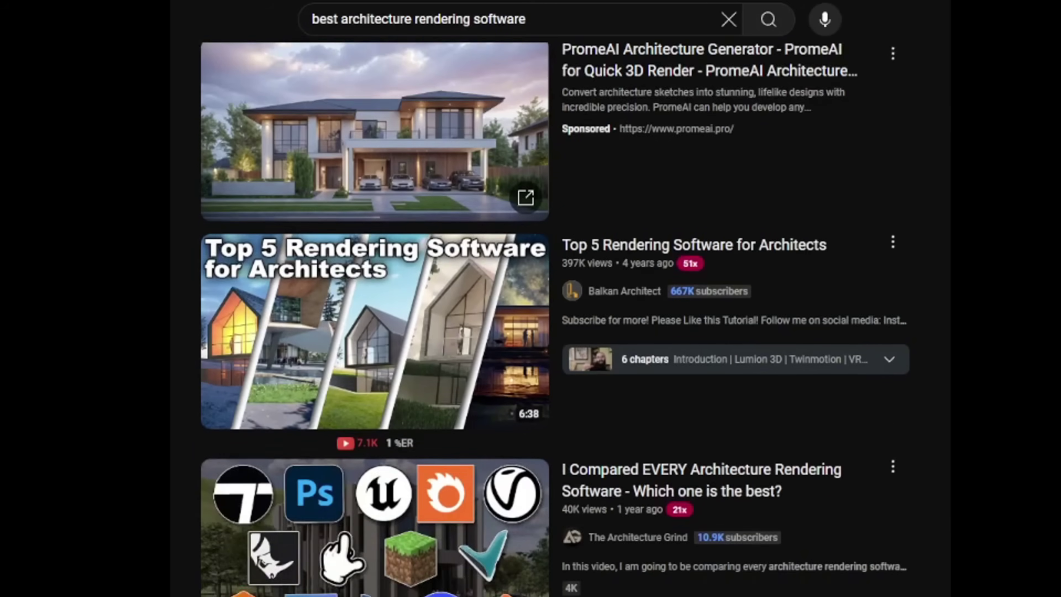
scroll(531, 299, down, 15)
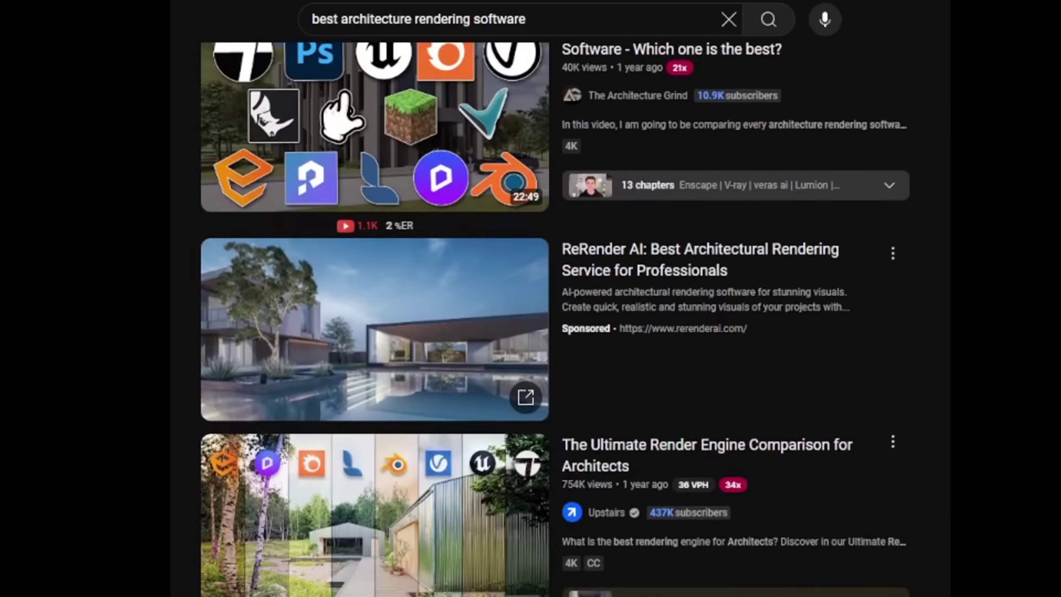
scroll(555, 298, down, 20)
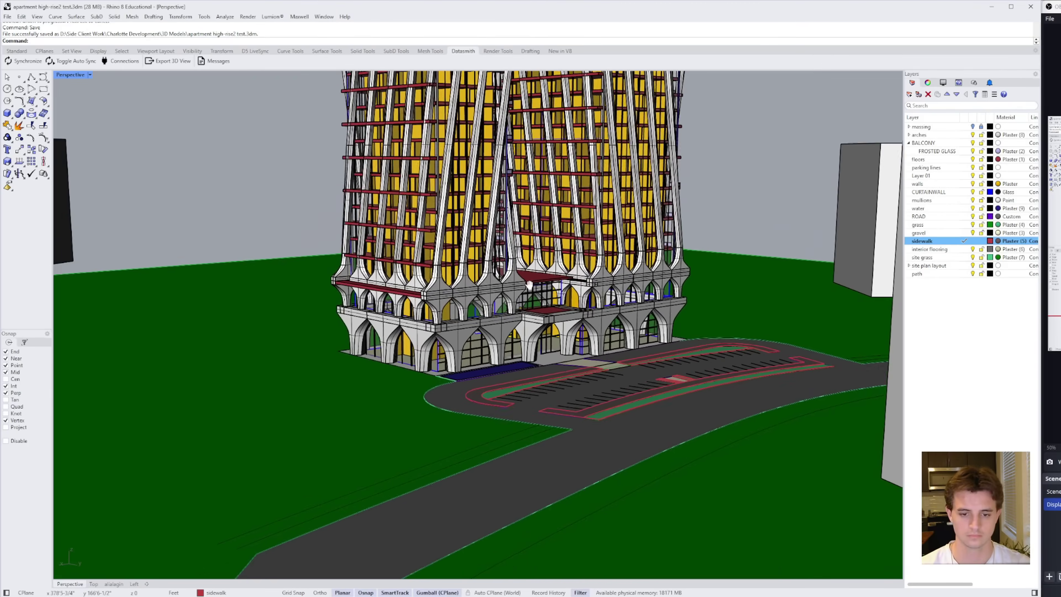
Import the Rhino apartment_high-rise model via Direct Link, keeping its original hierarchy
scroll(530, 284, up, 2)
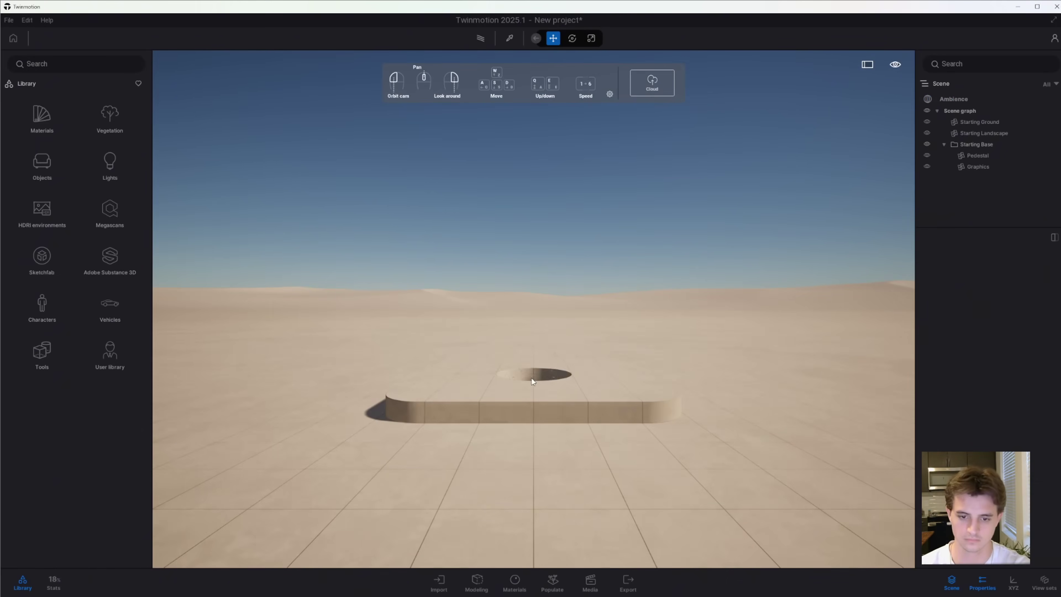
click(428, 583)
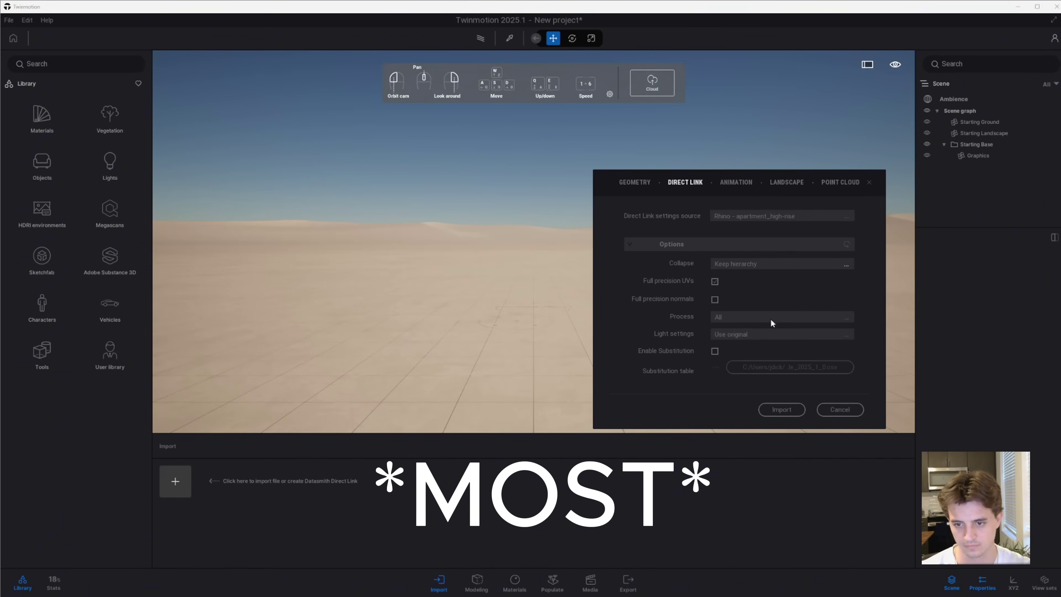
click(770, 268)
click(819, 287)
click(781, 409)
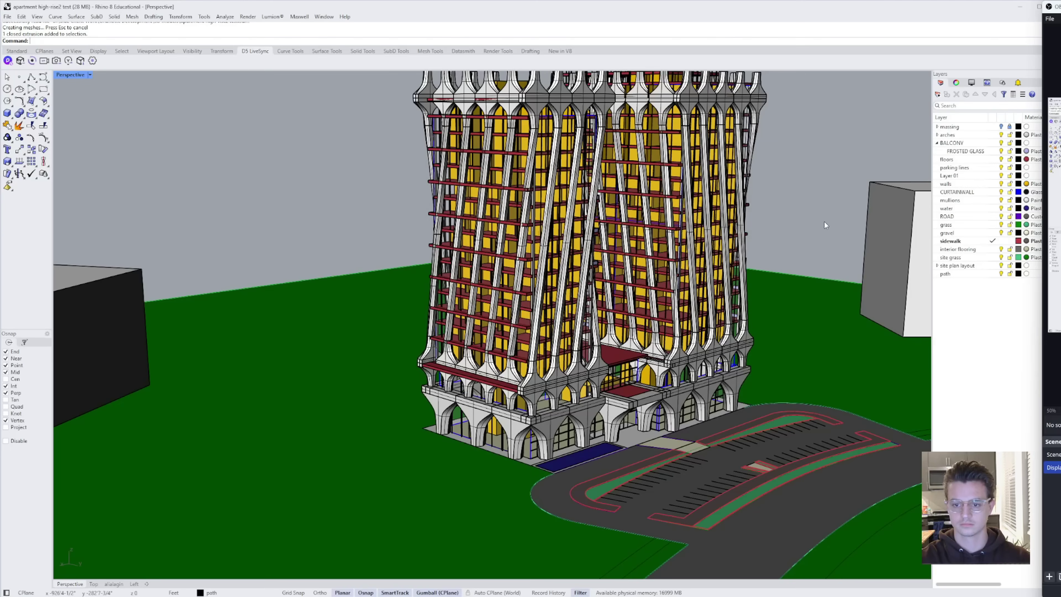
Start the D5 LiveSync live link from Rhino 8
scroll(823, 221, up, 3)
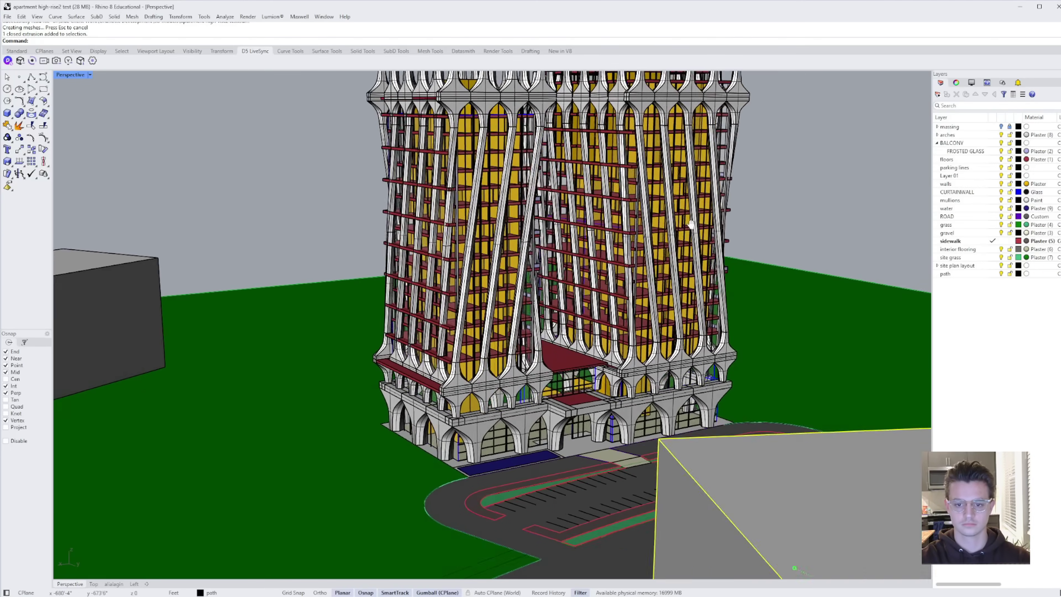
scroll(715, 209, down, 5)
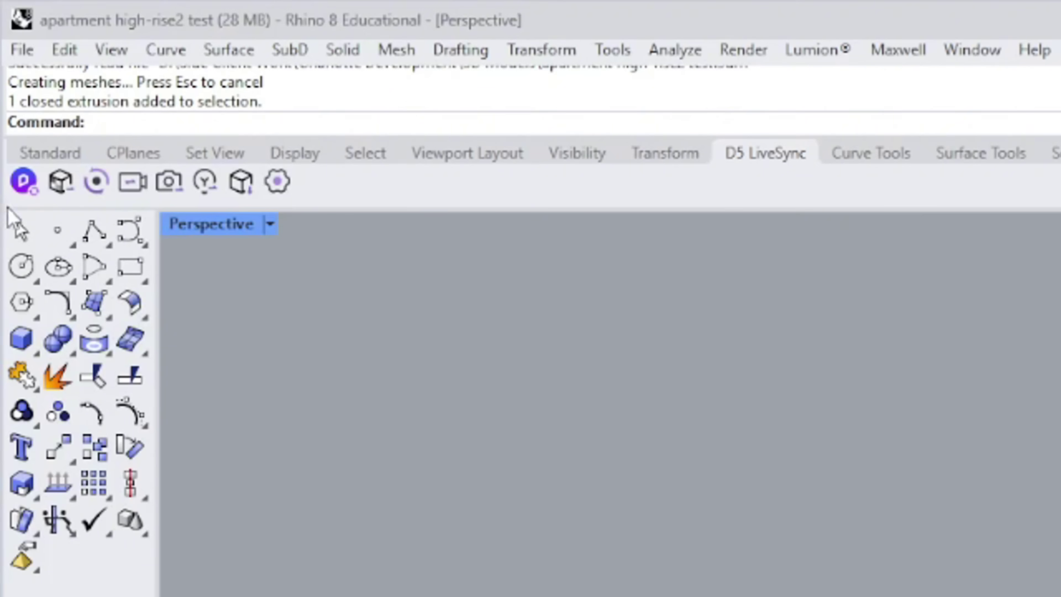
click(8, 61)
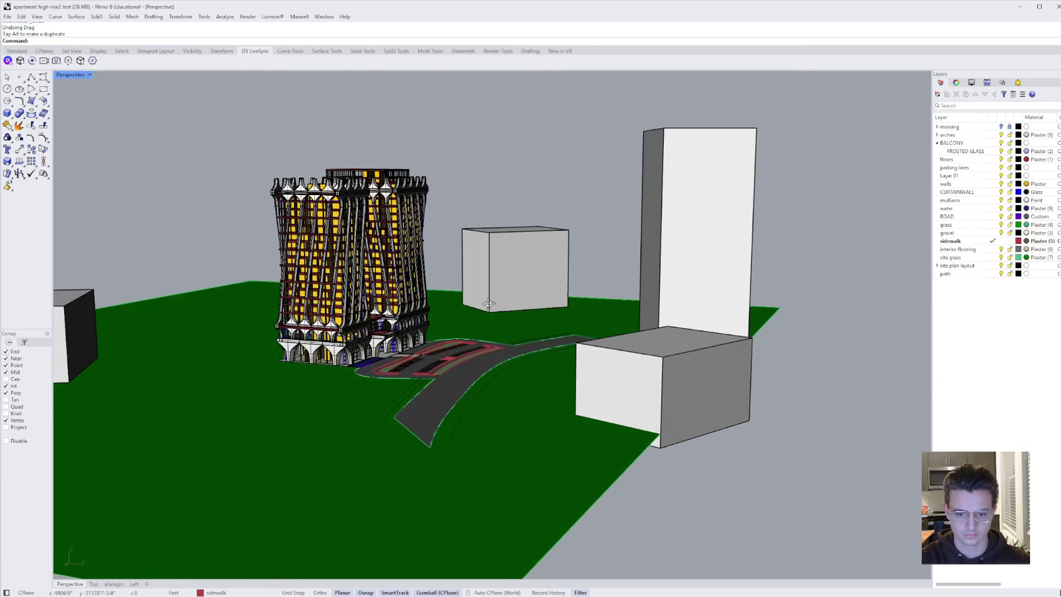
Nudge one surrounding massing box to a new spot and sync the model to D5 Render
click(609, 331)
drag(609, 331, 614, 336)
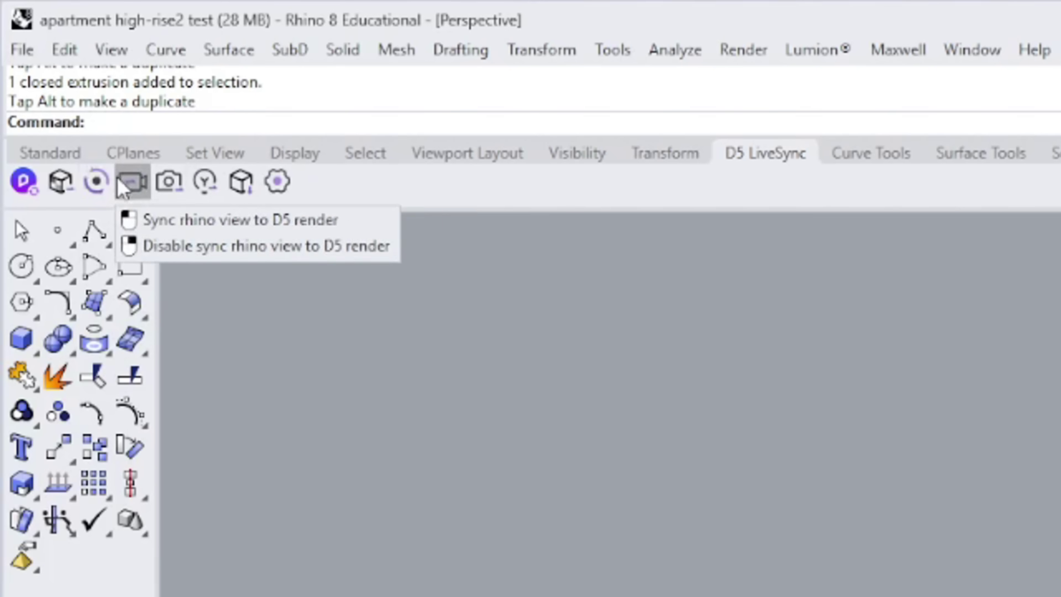
click(67, 183)
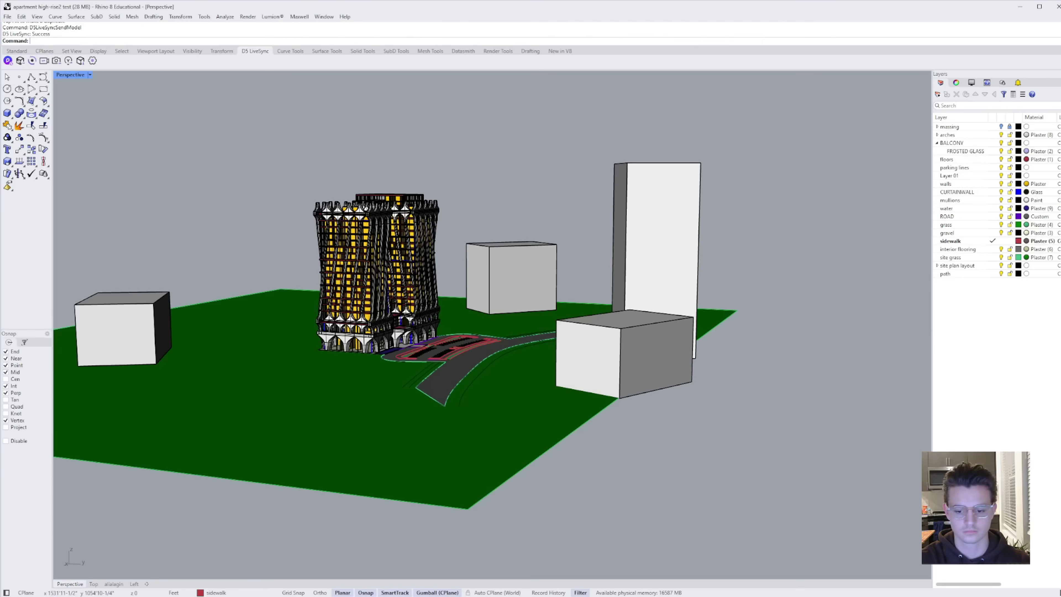
key(alt+Tab)
Orbit and zoom the Rhino Perspective view around the tower so D5's camera follows
scroll(608, 248, up, 3)
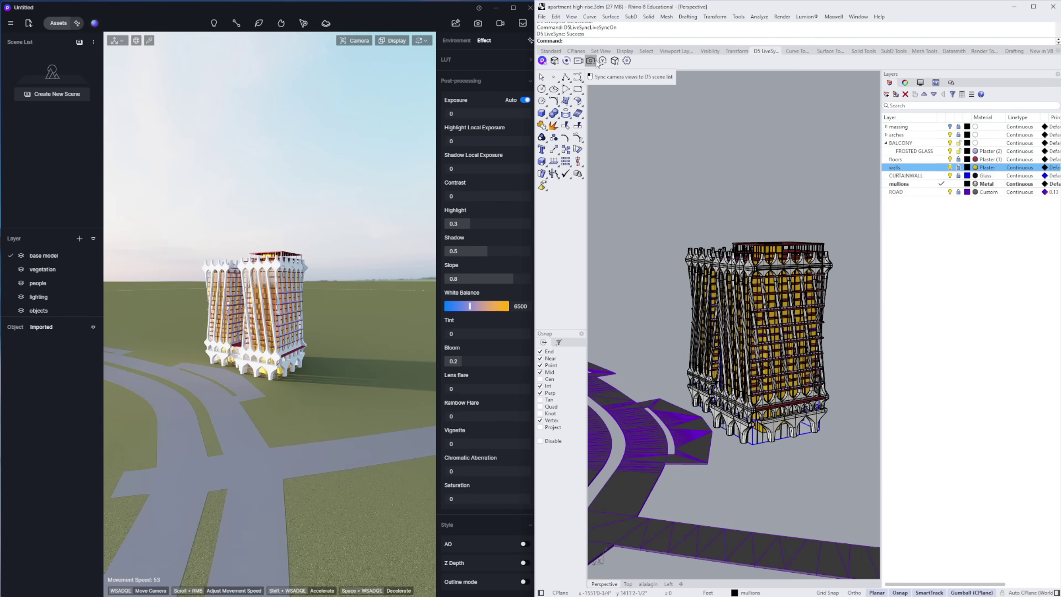
right_drag(691, 218, 762, 236)
scroll(735, 234, down, 5)
scroll(762, 236, up, 10)
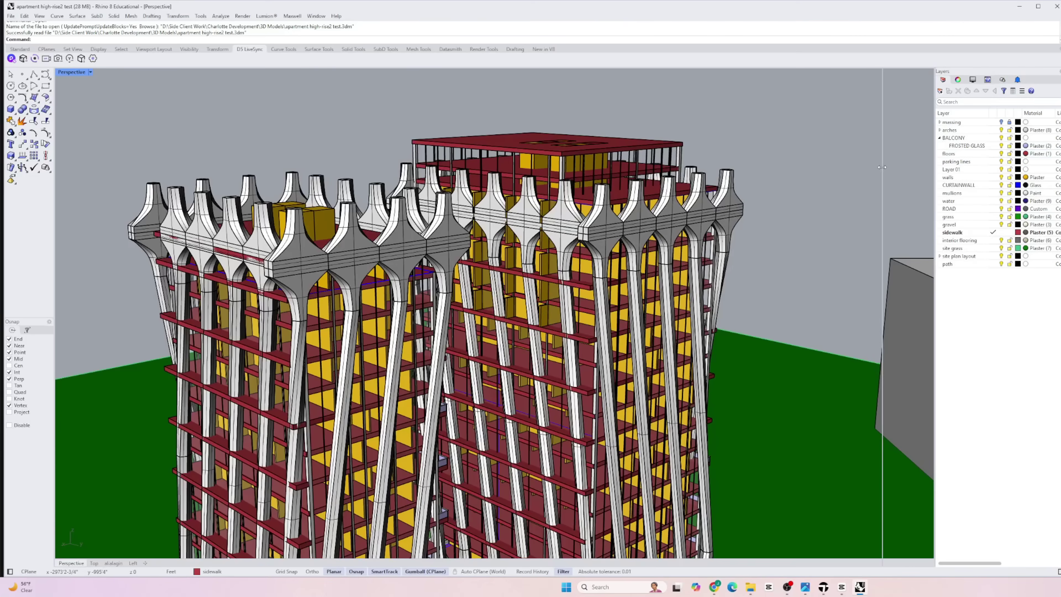
Apply Rough Concrete 03 to the building facade and walls
drag(881, 167, 882, 167)
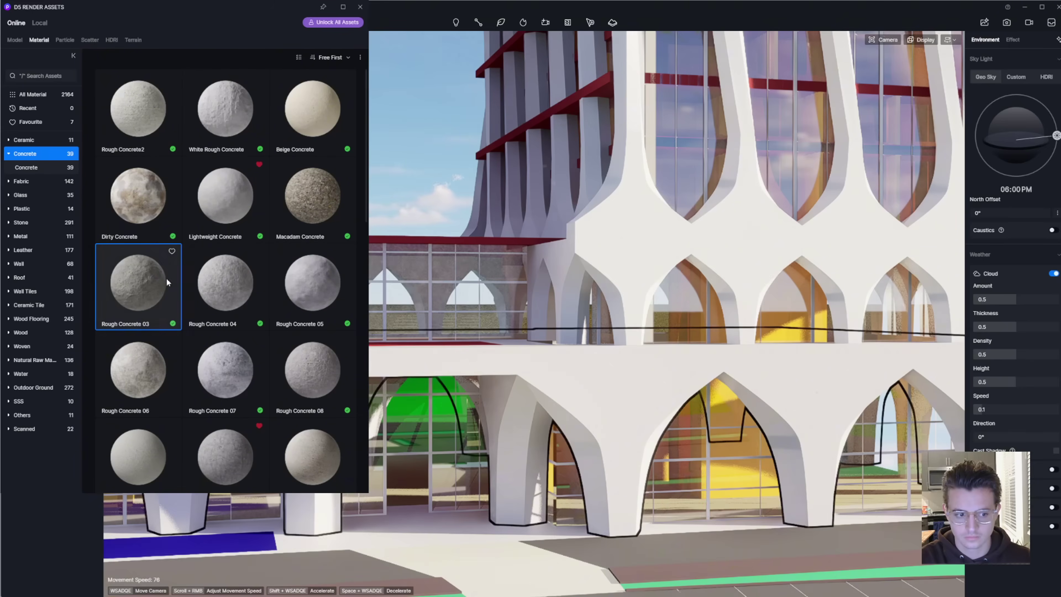
drag(138, 285, 619, 496)
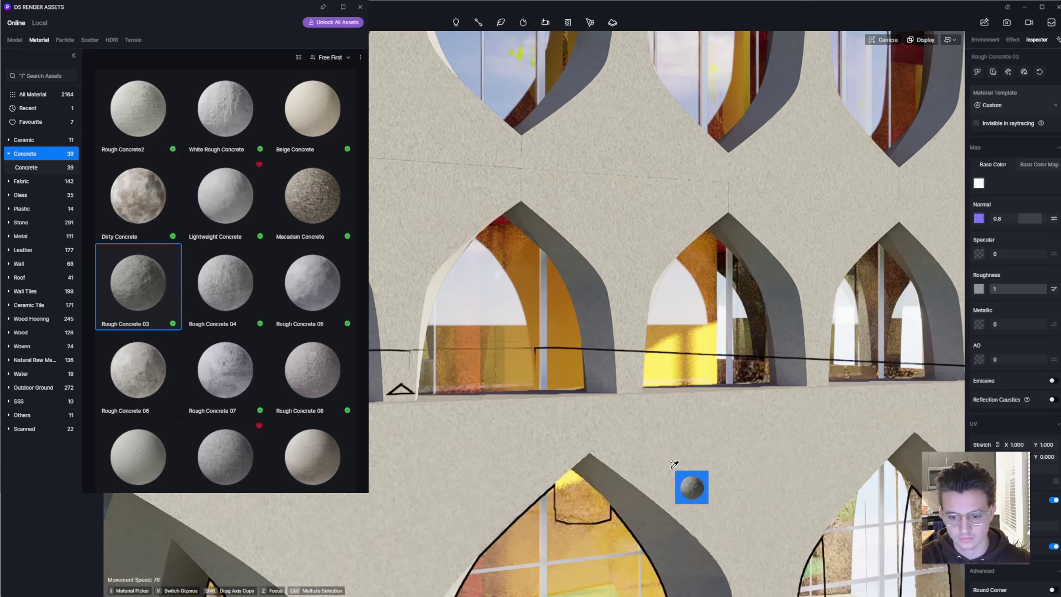
drag(677, 471, 677, 470)
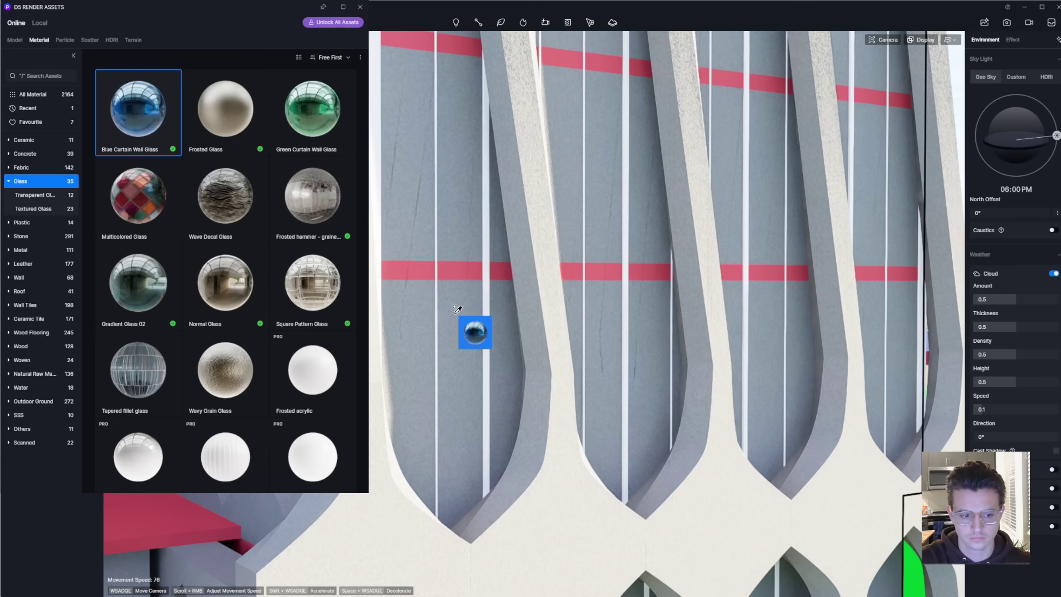
Put Blue Curtain Wall Glass on the windows, finish the roof, and apply Clean brick 08 to the arches
drag(460, 318, 679, 301)
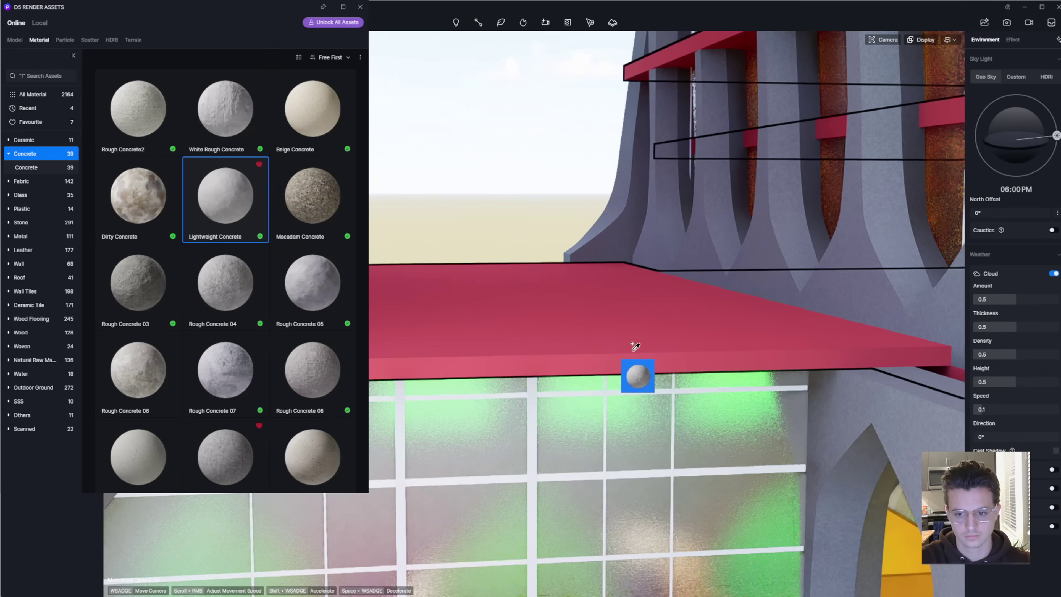
drag(630, 348, 630, 348)
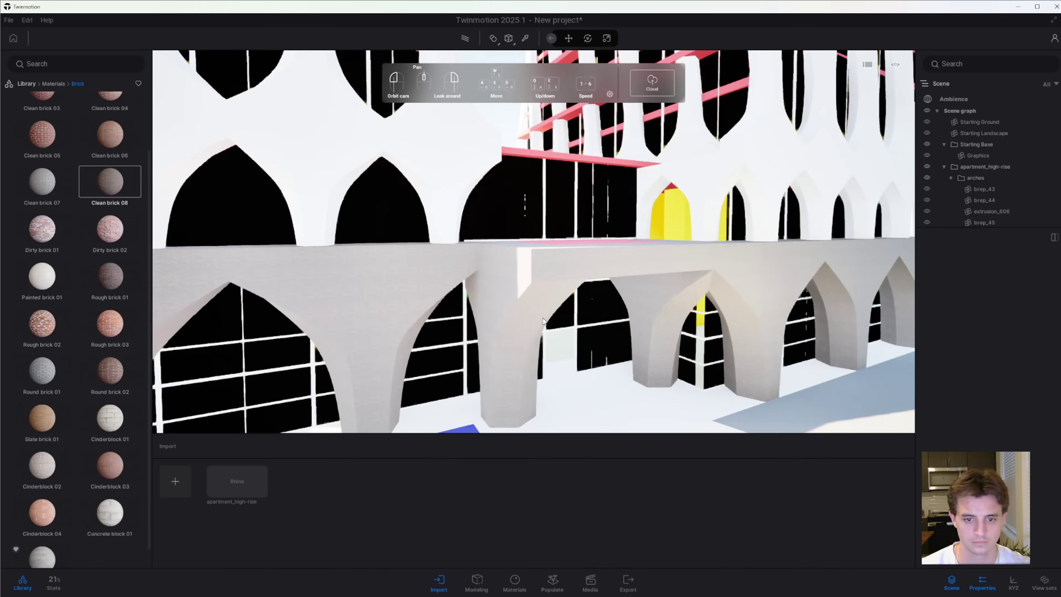
drag(543, 321, 236, 305)
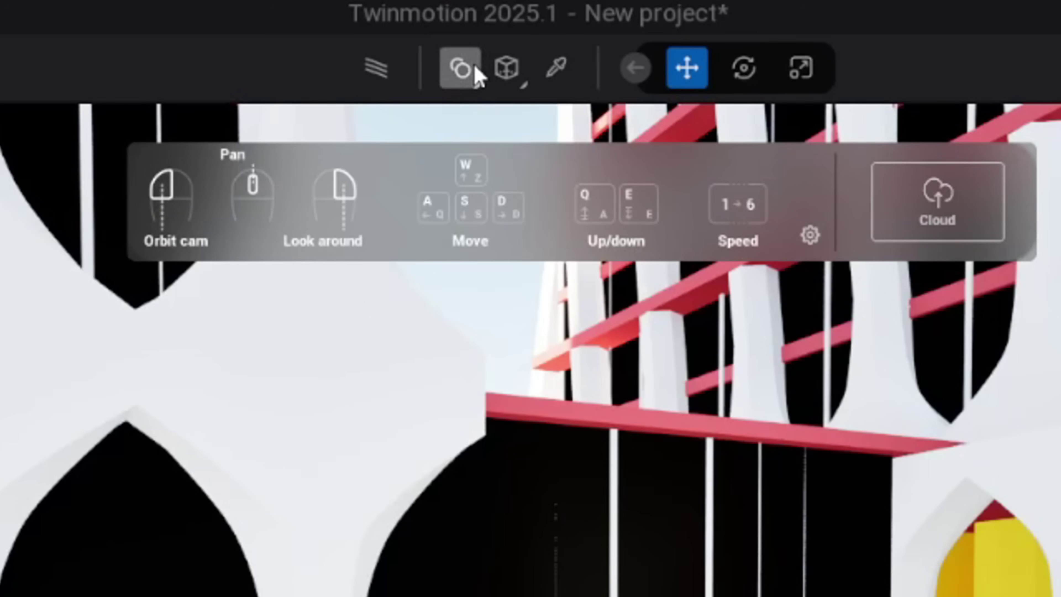
Switch material application to per-object and apply Clean brick 08 to the central pillar
click(493, 38)
click(501, 76)
mouse_move(115, 165)
drag(115, 165, 502, 273)
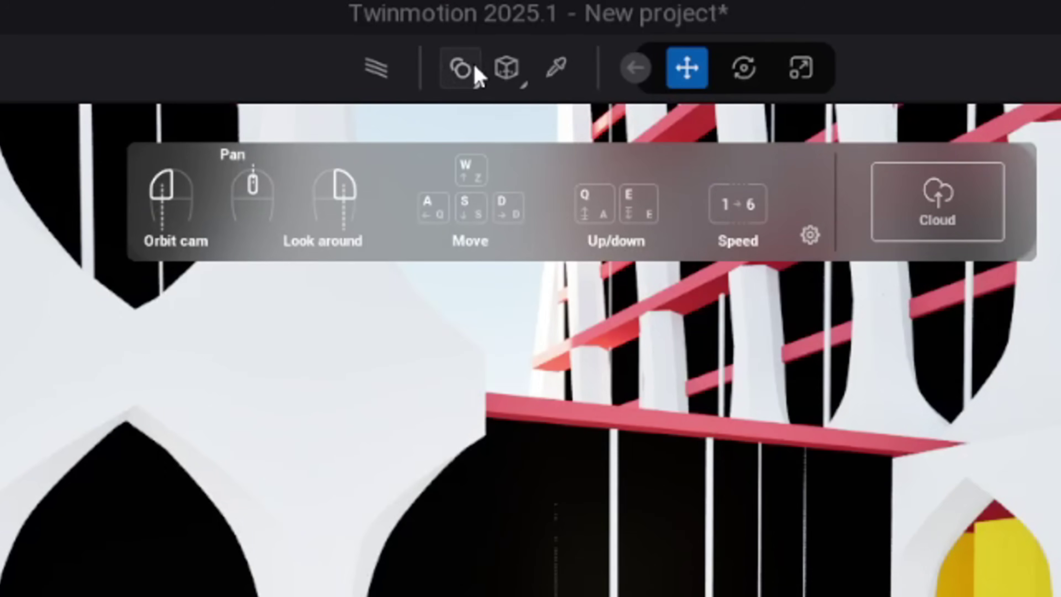
Reselect per-object application and apply the library material to the column again
click(476, 72)
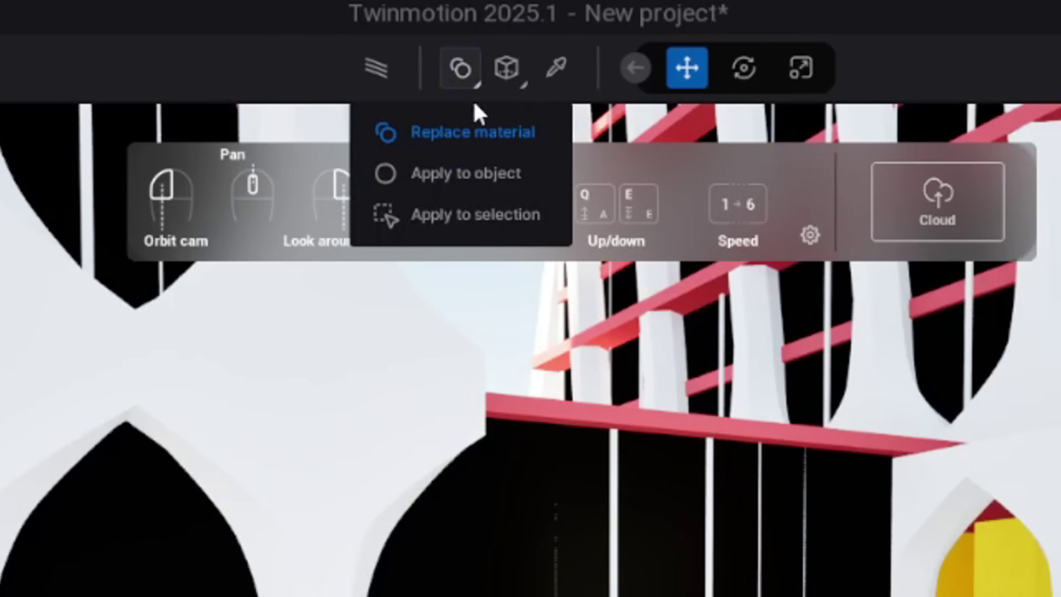
click(449, 184)
drag(110, 174, 538, 273)
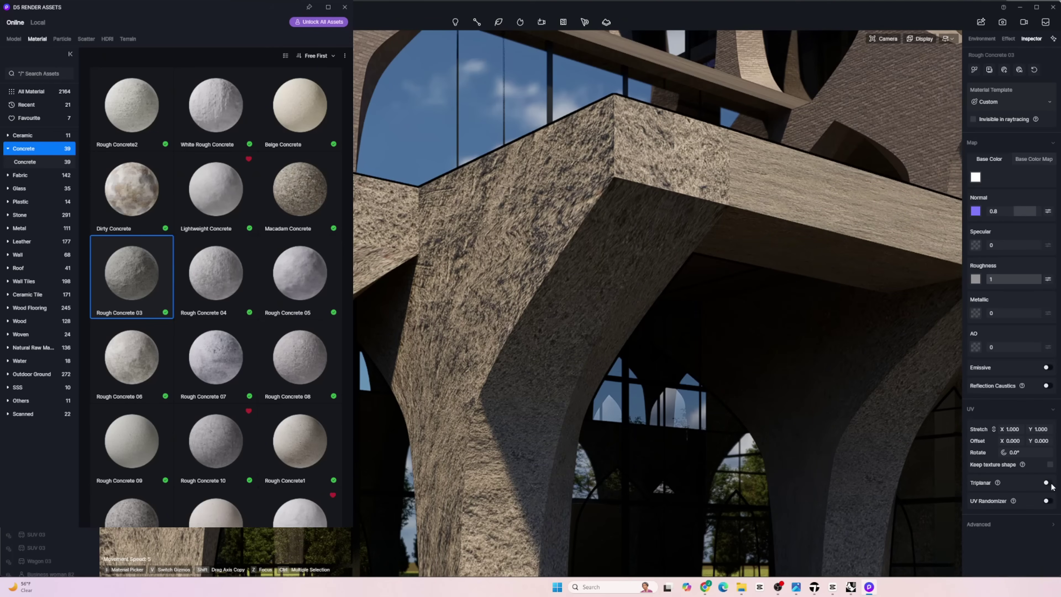
Turn on Triplanar in the Inspector's UV section for Rough Concrete 03
click(1046, 483)
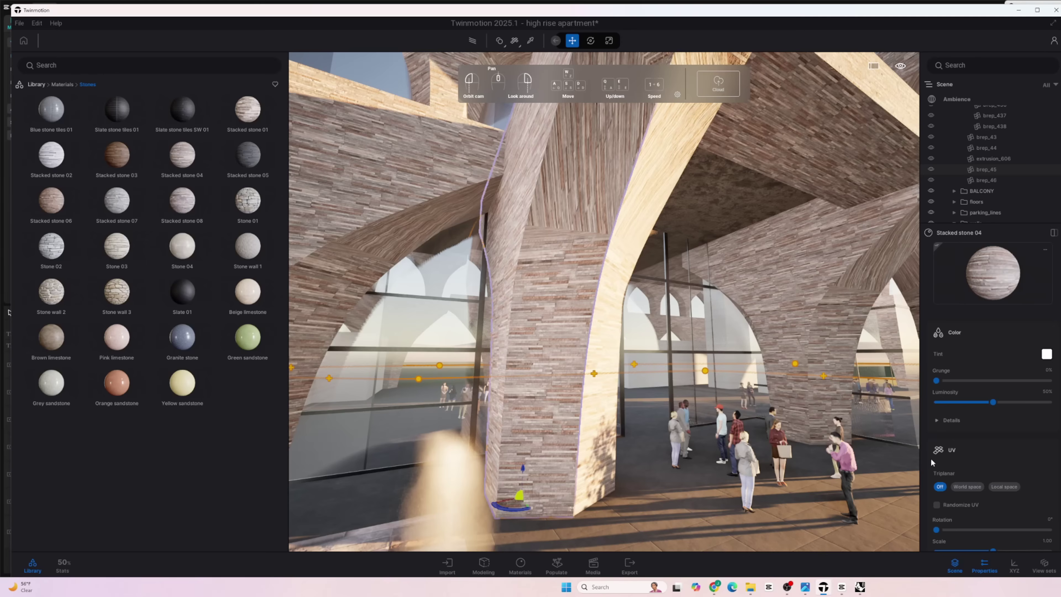
Randomize Stacked stone 04's UVs, project it in local space, and raise Grunge for weathering
click(937, 504)
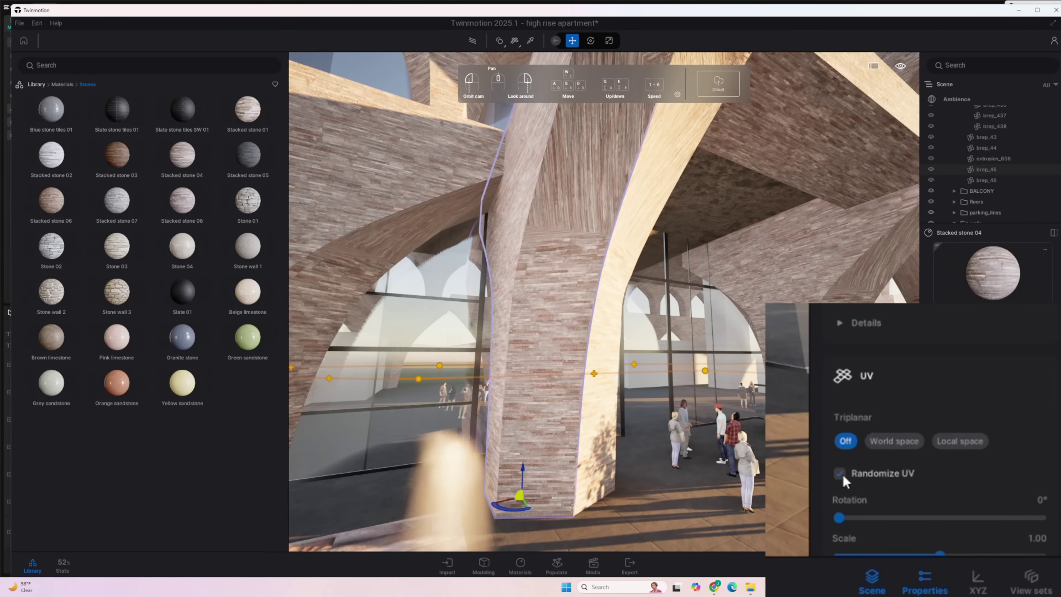
click(896, 442)
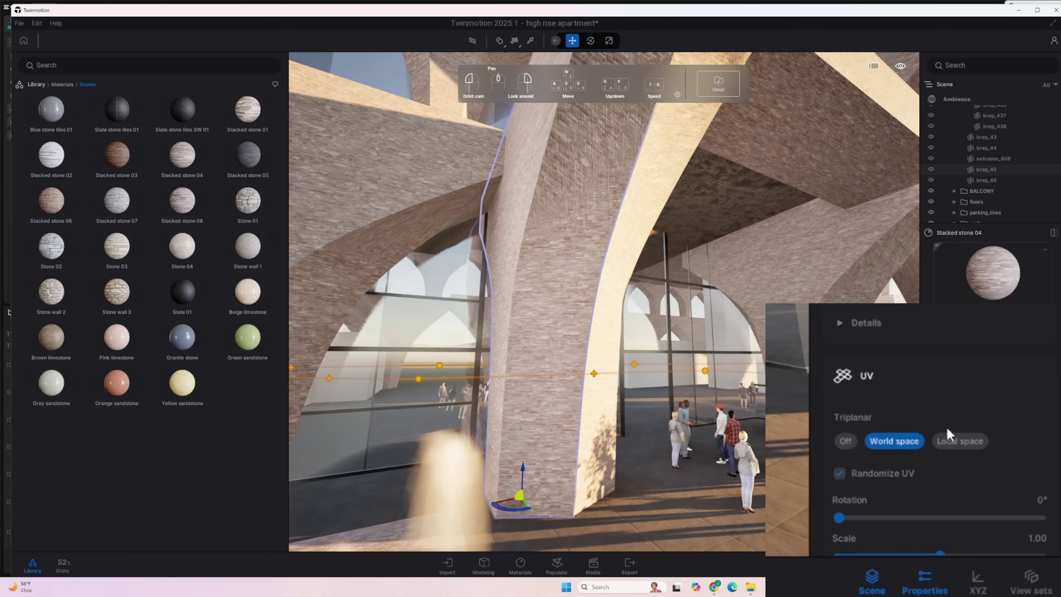
click(977, 444)
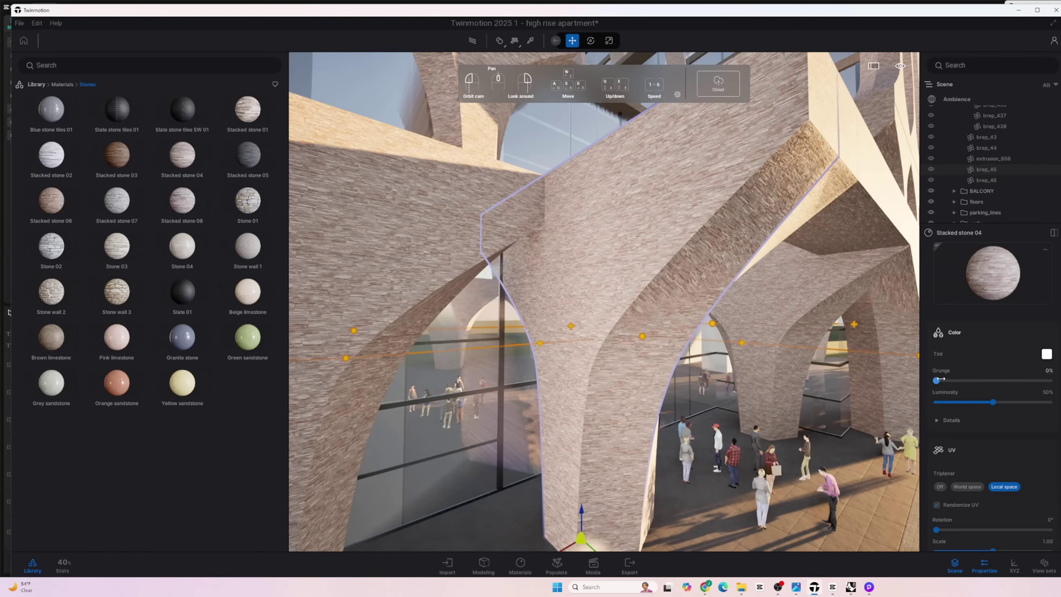
drag(985, 378, 1050, 381)
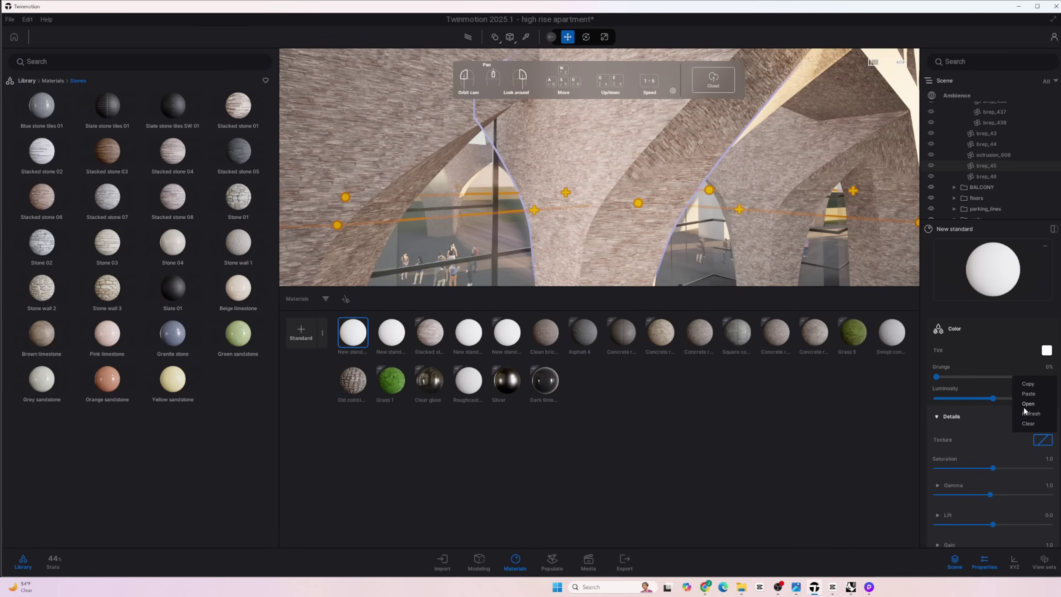
Load a custom image file as the material's texture
click(1025, 404)
double_click(292, 102)
scroll(1036, 480, down, 5)
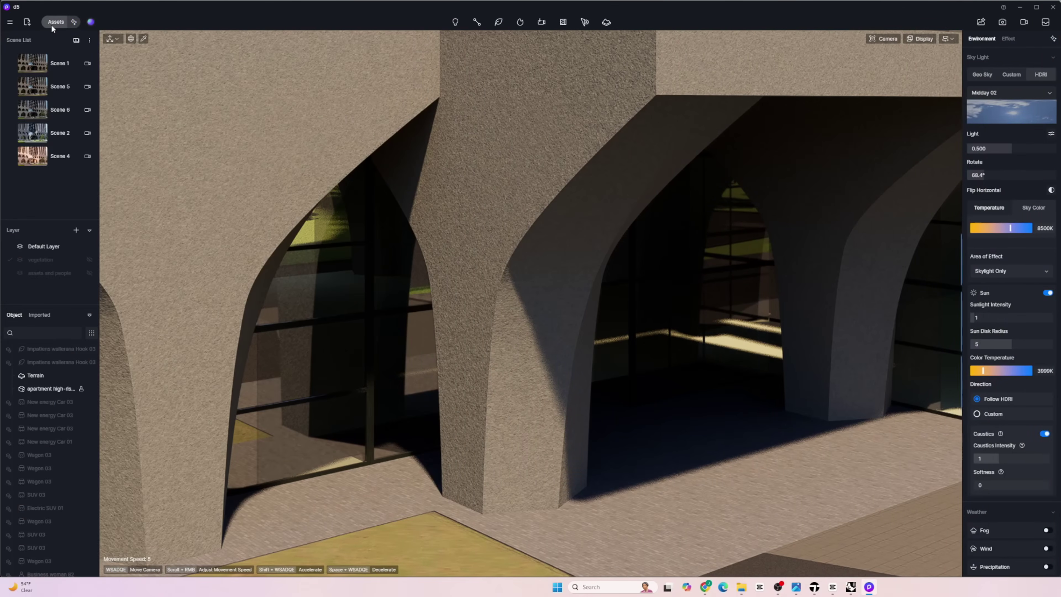
Apply Custom Material from Material > Others to the arches, then stop applying
click(51, 24)
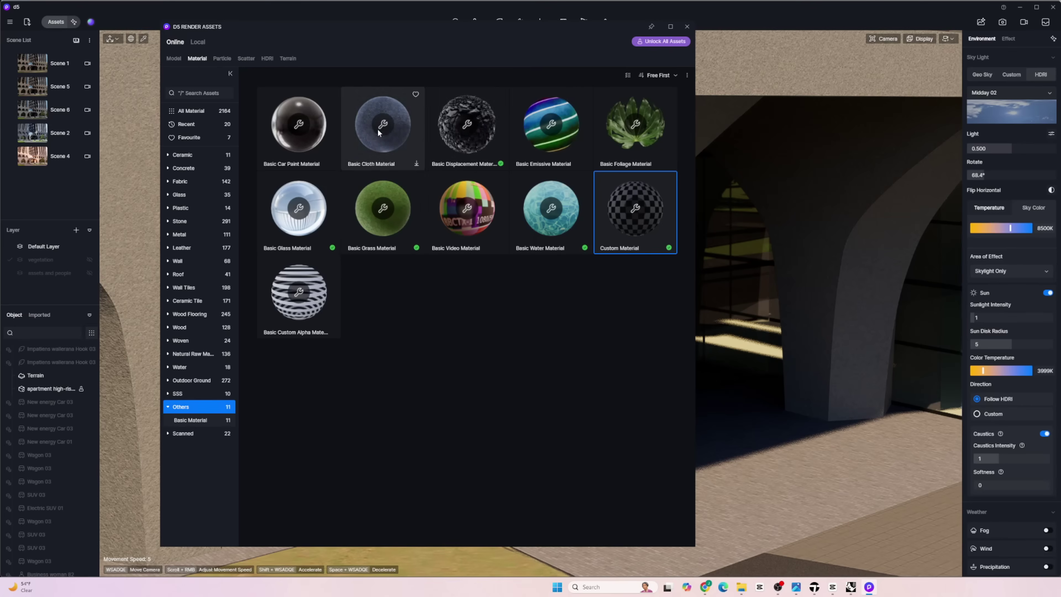
click(642, 205)
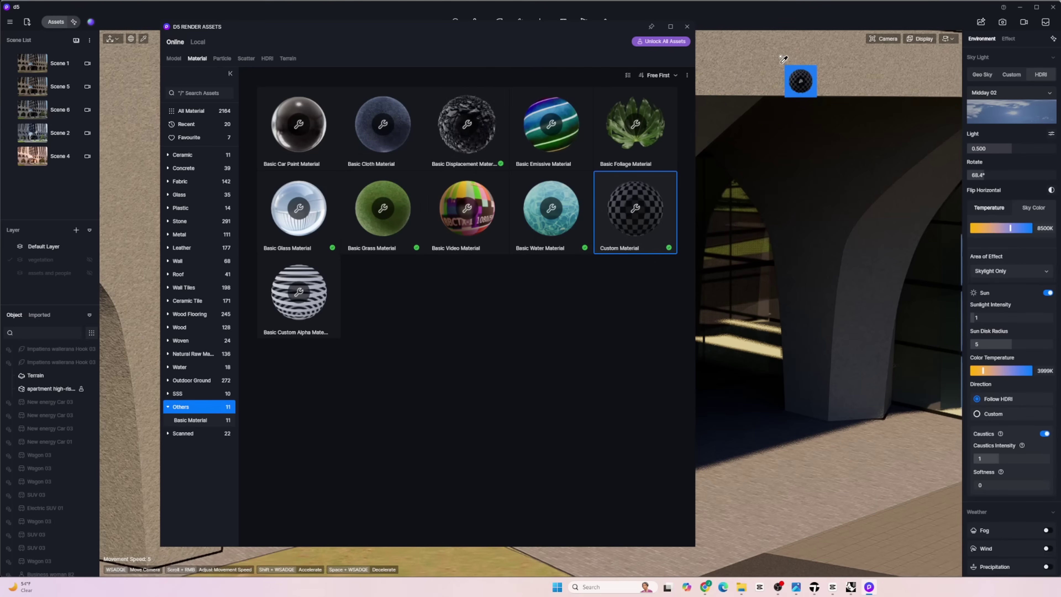
click(782, 58)
key(Escape)
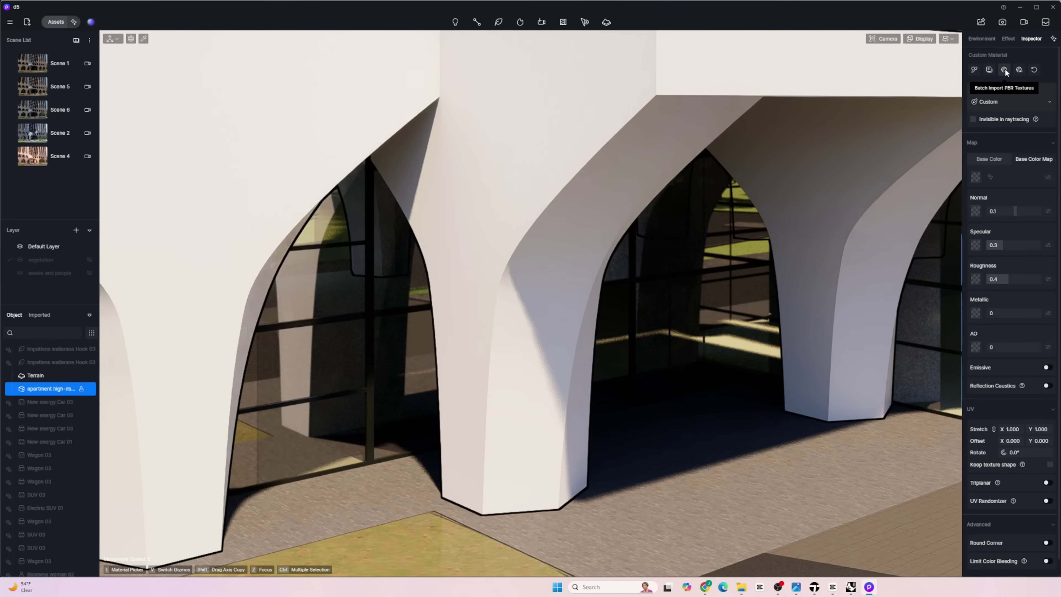
Batch-import all six Poliigon_ConcretePaversSquare_7100 2K maps into the arches' custom material
click(1005, 71)
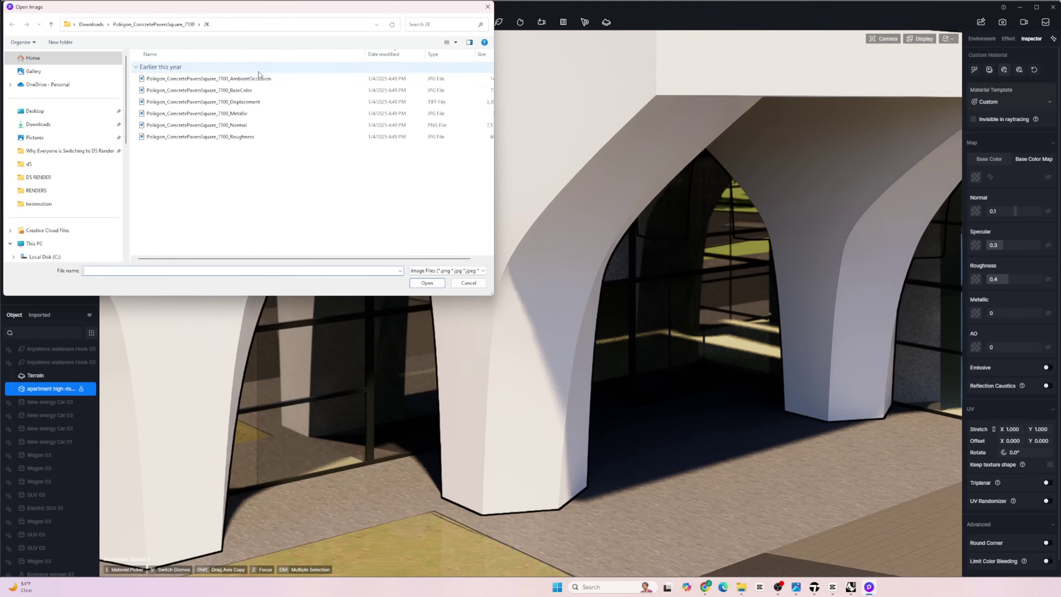
click(259, 78)
shift+click(269, 138)
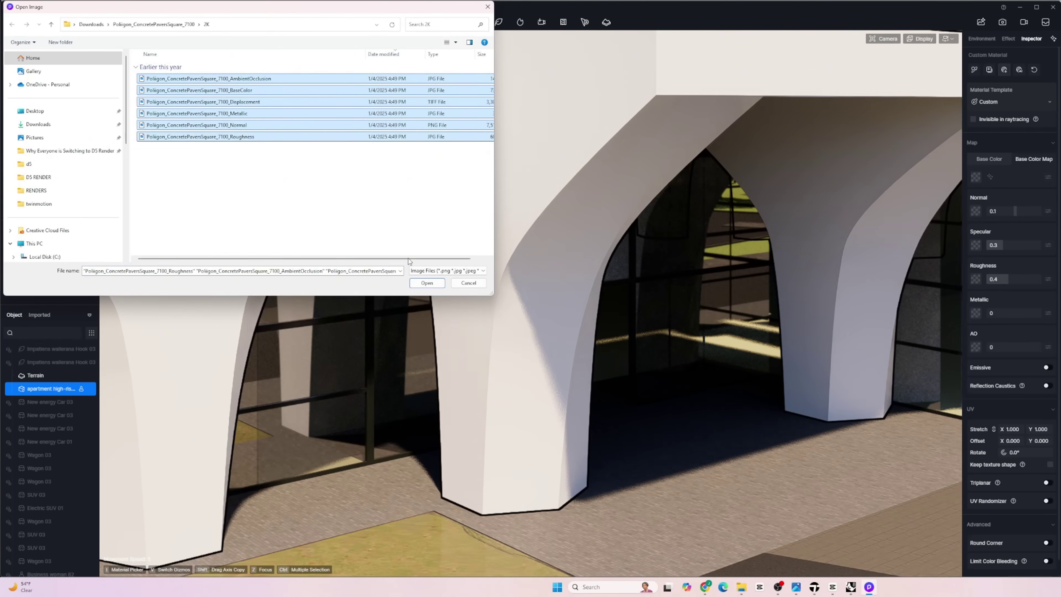
click(420, 283)
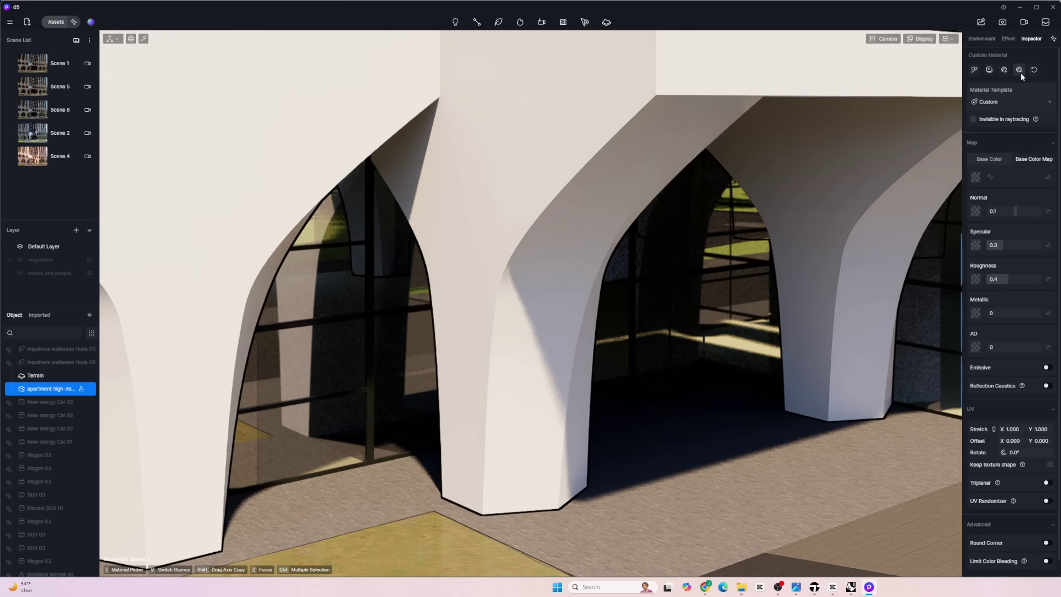
Set 10_silver travertine wall cladding texture-seamless as base colour and AI-generate the other maps
click(976, 178)
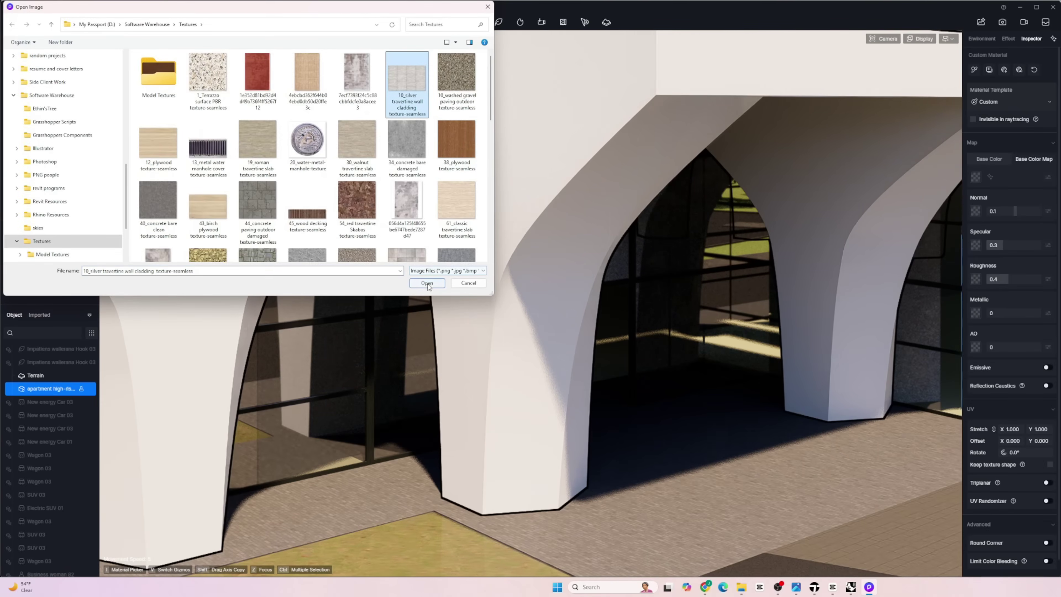
click(441, 286)
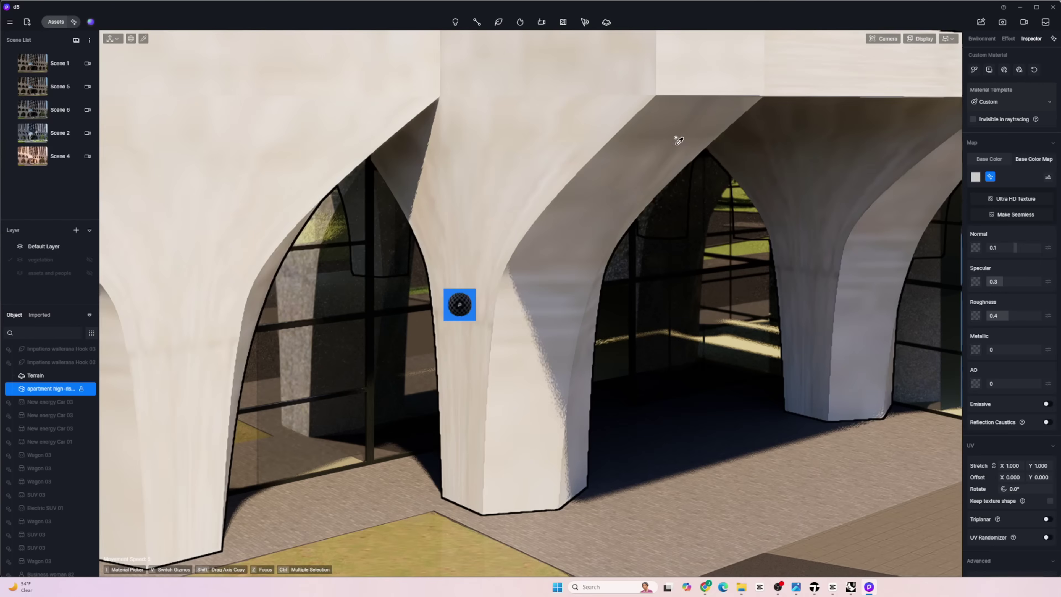
click(1015, 200)
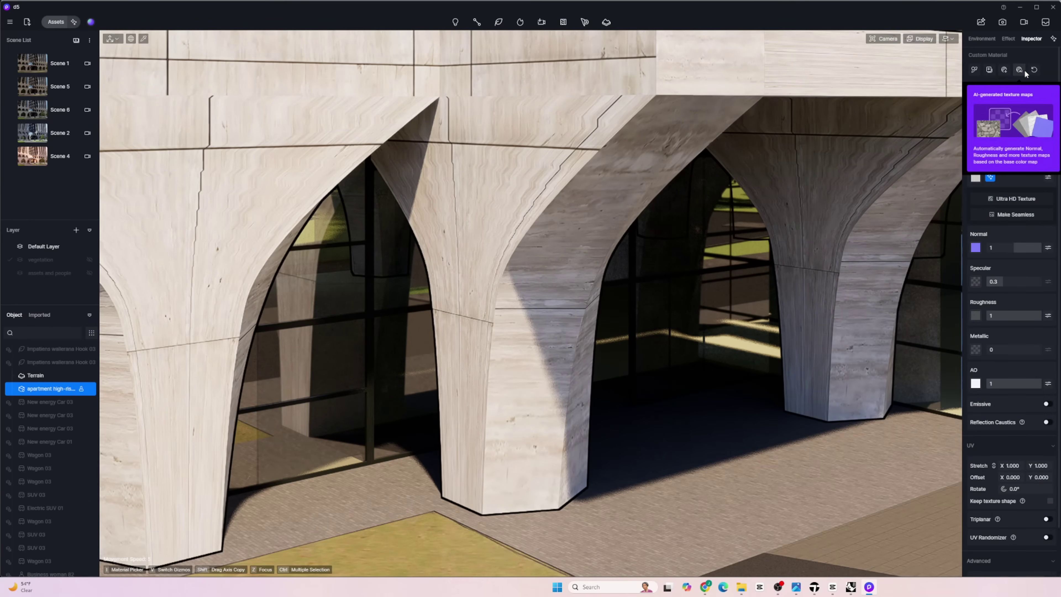
Switch the travertine texture to triplanar mapping with a Stretch X of 0.2
click(1048, 519)
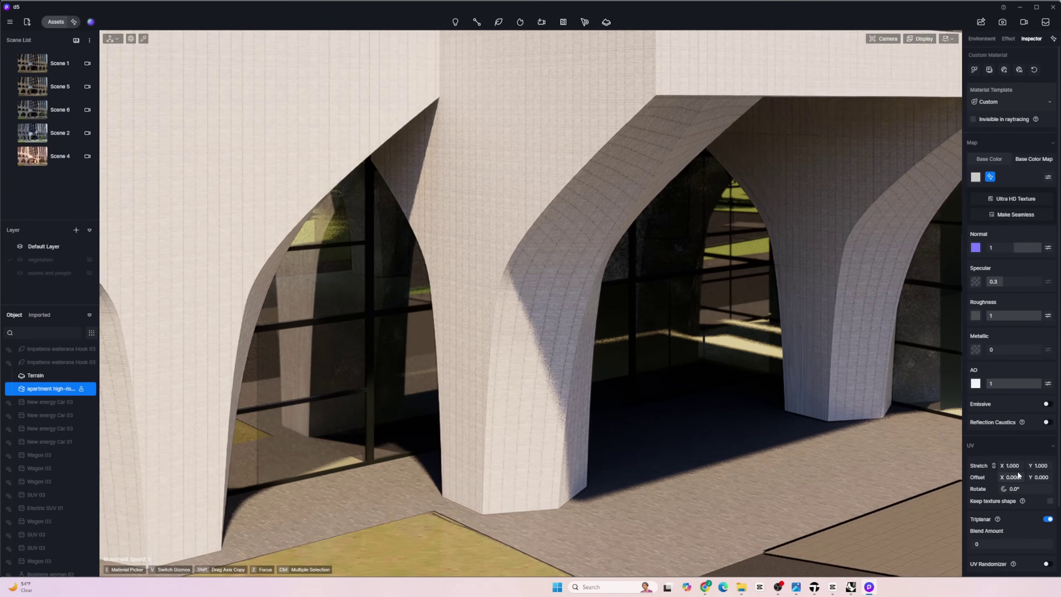
key(Return)
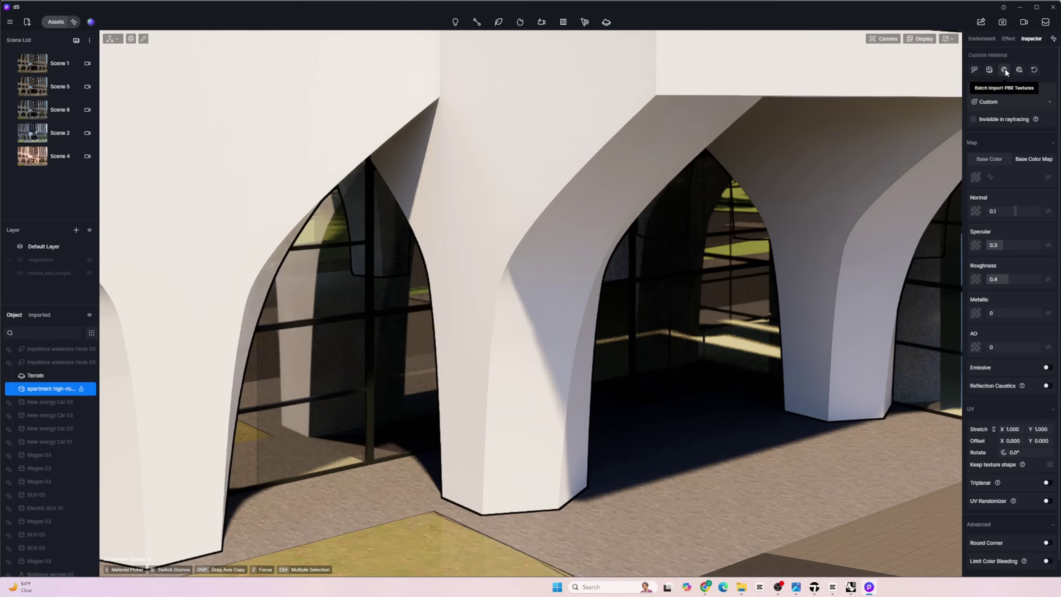
Batch-import all six ConcretePaversSquare texture files into the arches' material again
click(1005, 70)
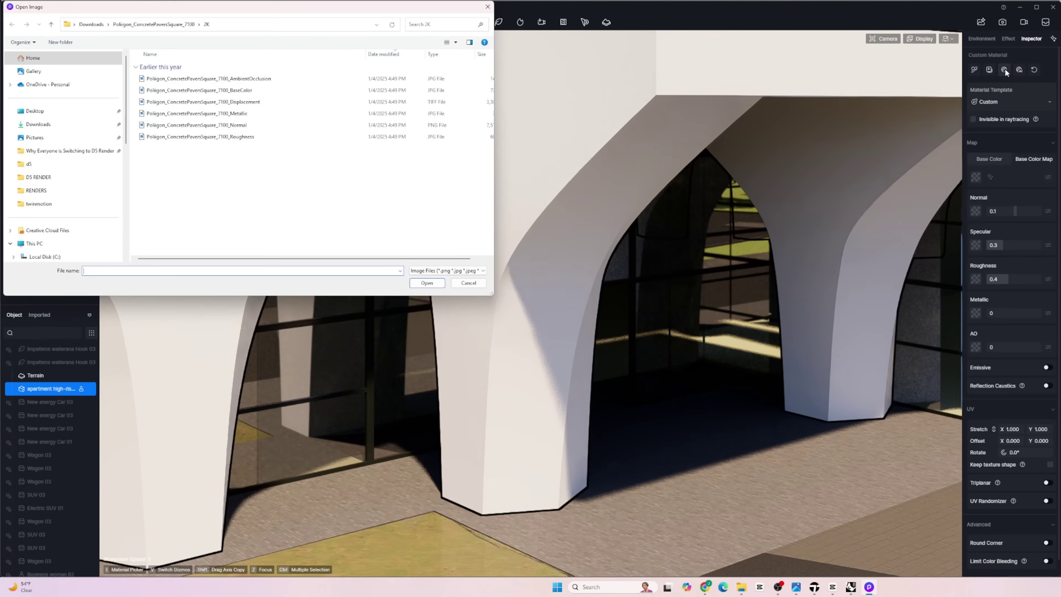
click(259, 78)
shift+click(267, 136)
click(427, 282)
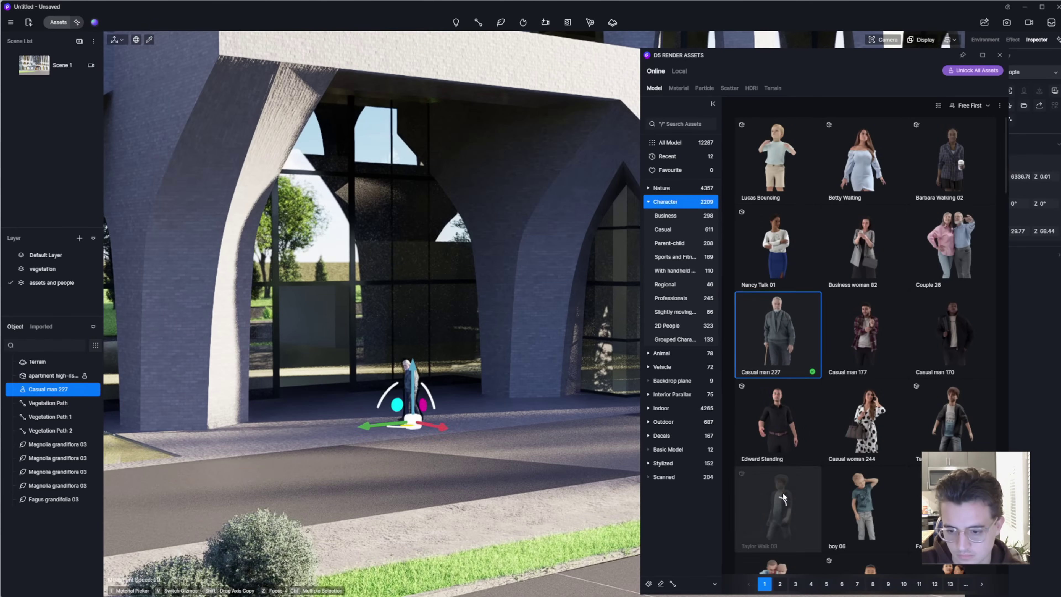
Place the Taylor Walk 03 character and browse page 2 of the Scanned models
click(784, 497)
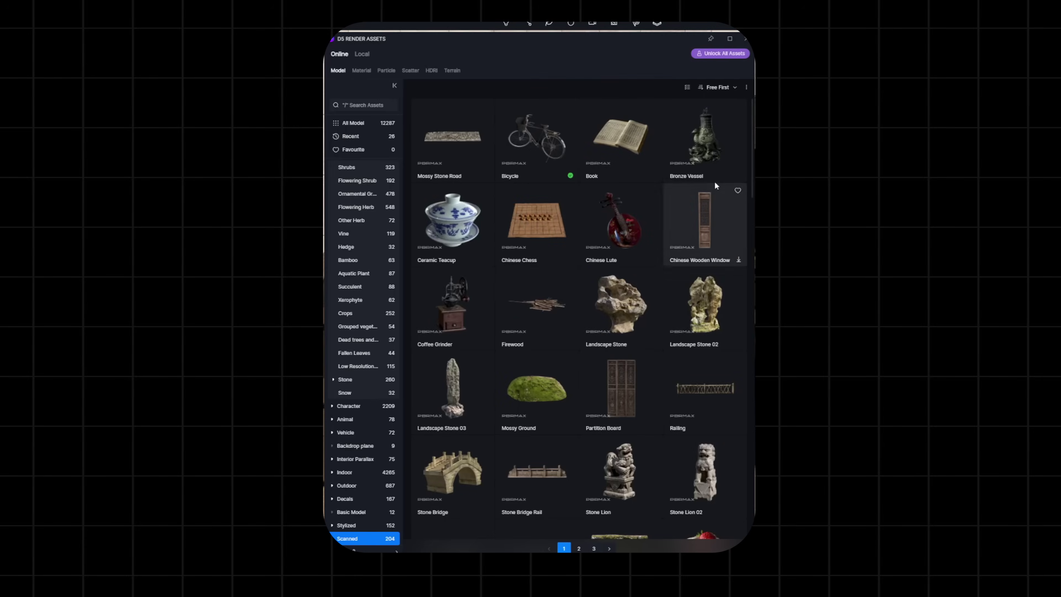
scroll(712, 167, down, 20)
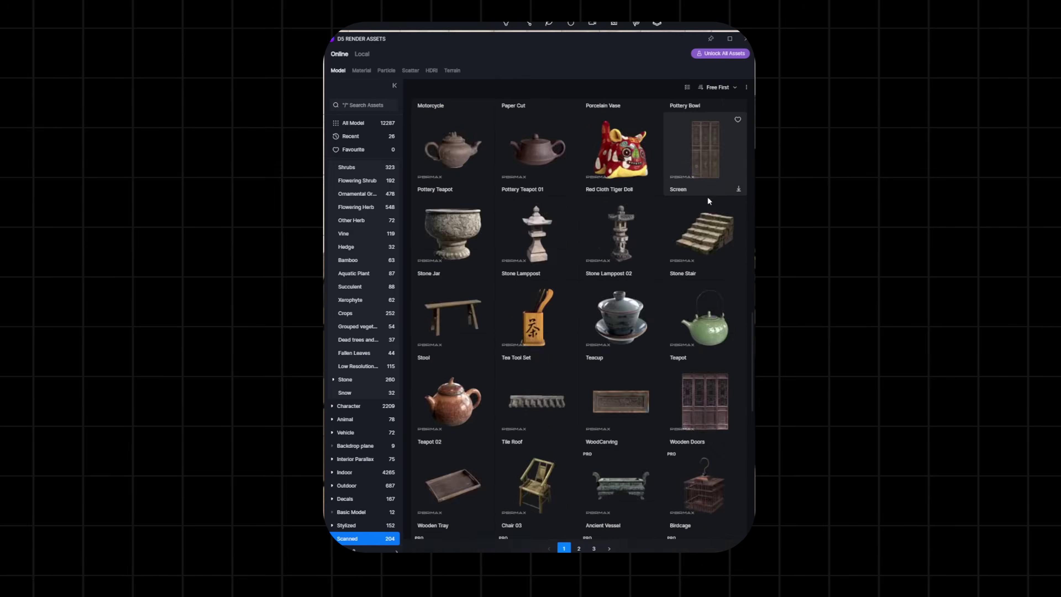
click(578, 549)
scroll(618, 336, down, 20)
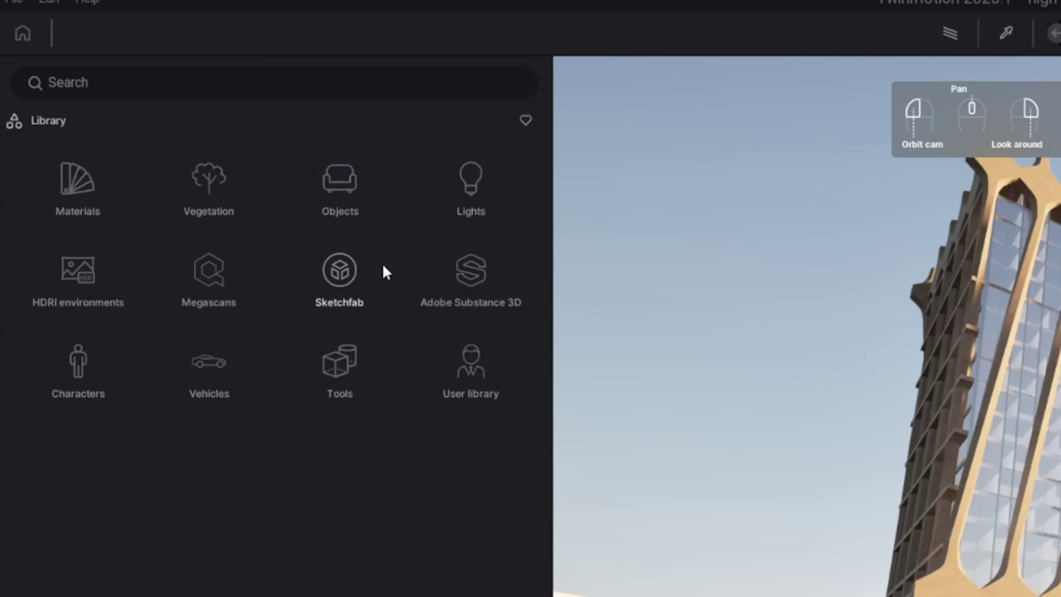
Browse Megascans building assets, then the Sketchfab Architecture models in the Library
click(213, 275)
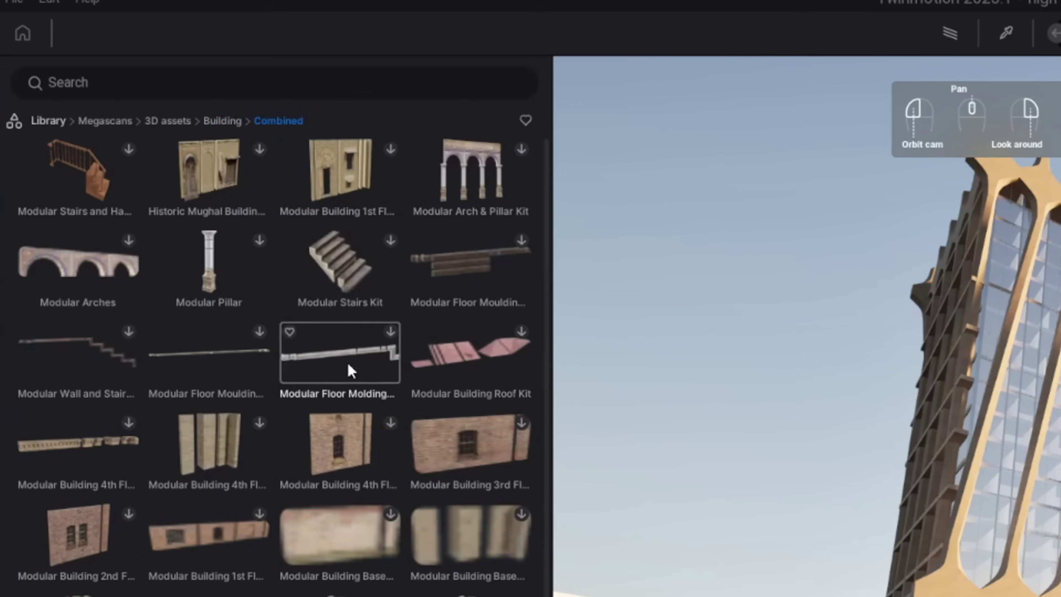
scroll(350, 369, down, 3)
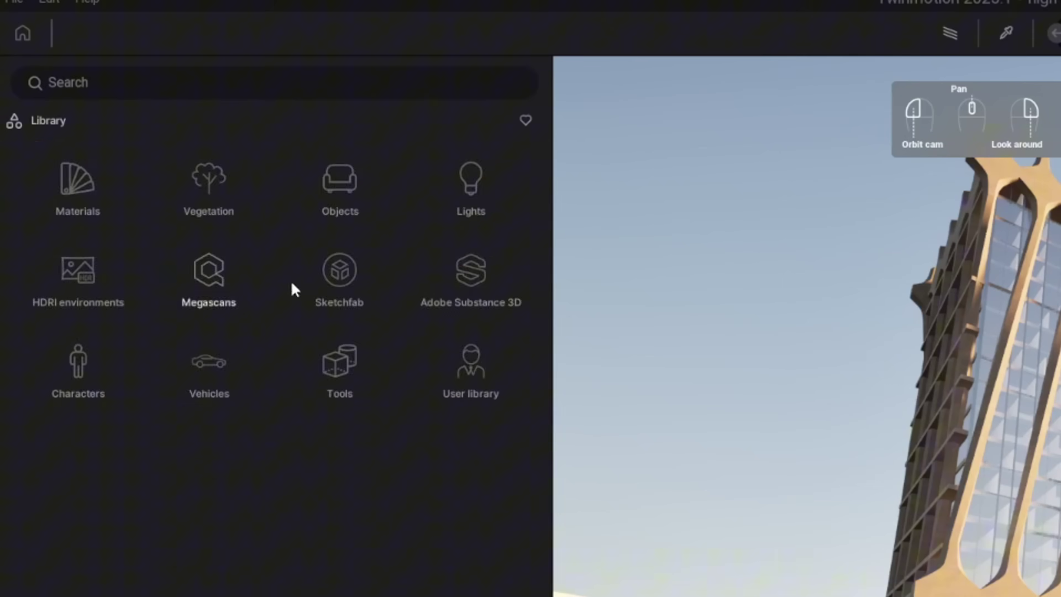
click(327, 288)
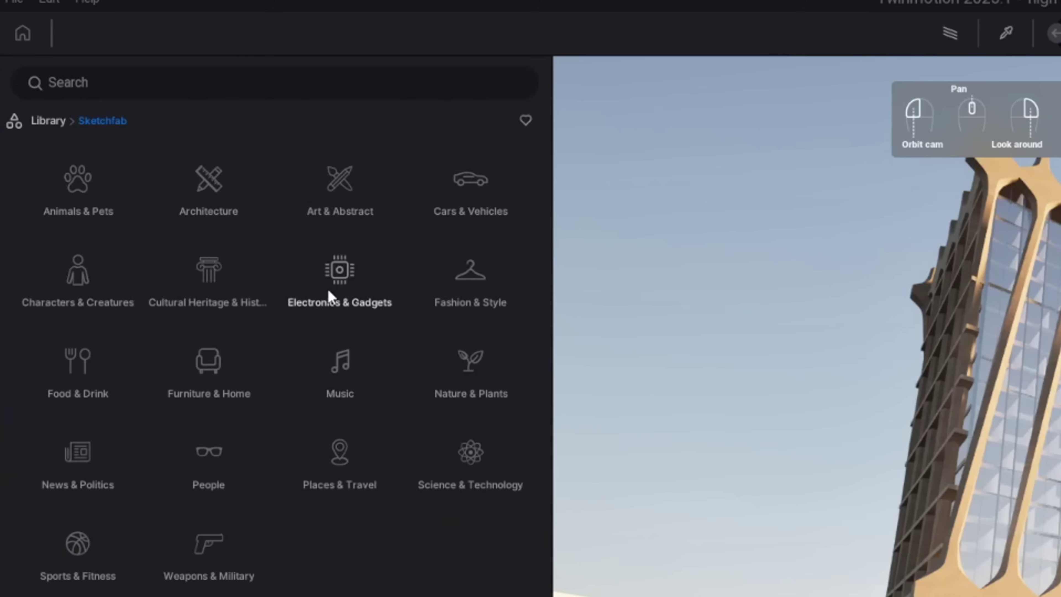
click(222, 178)
scroll(340, 376, down, 3)
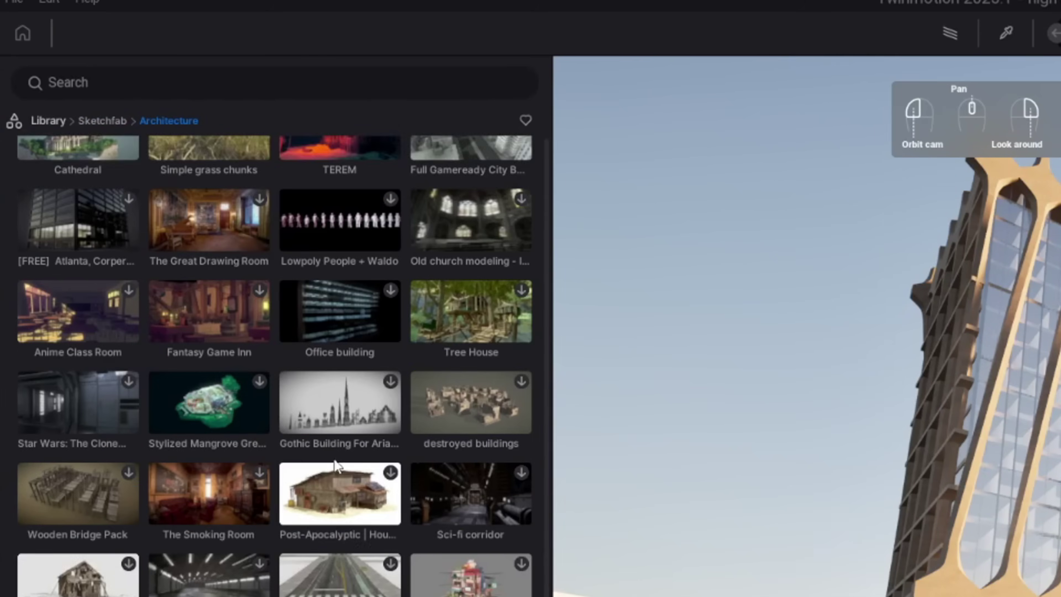
scroll(389, 529, down, 5)
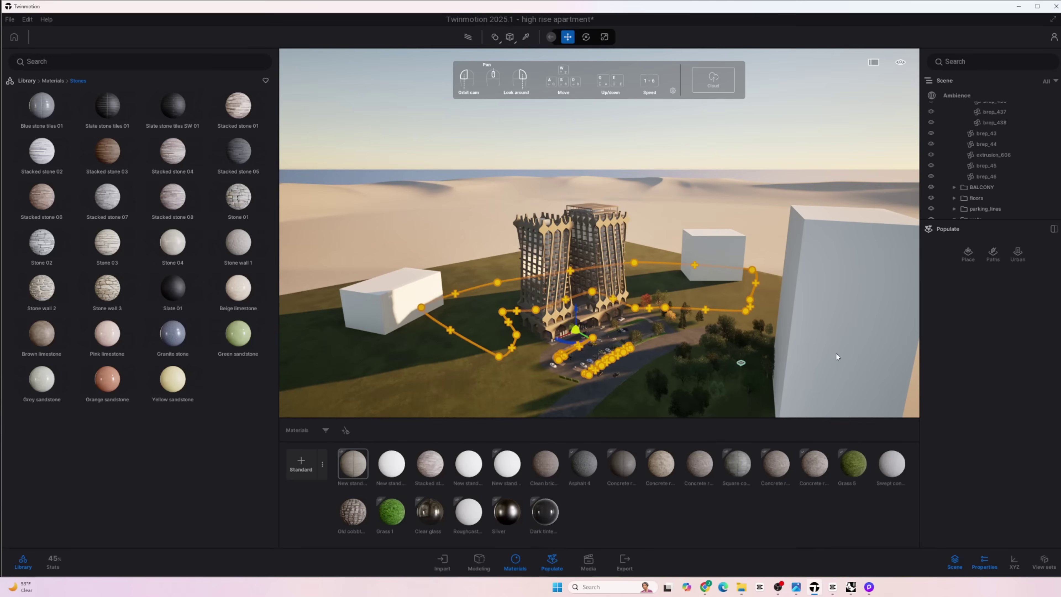
Download and place Urban OpenStreetMap buildings for Boston, MA, USA around the site
click(1017, 252)
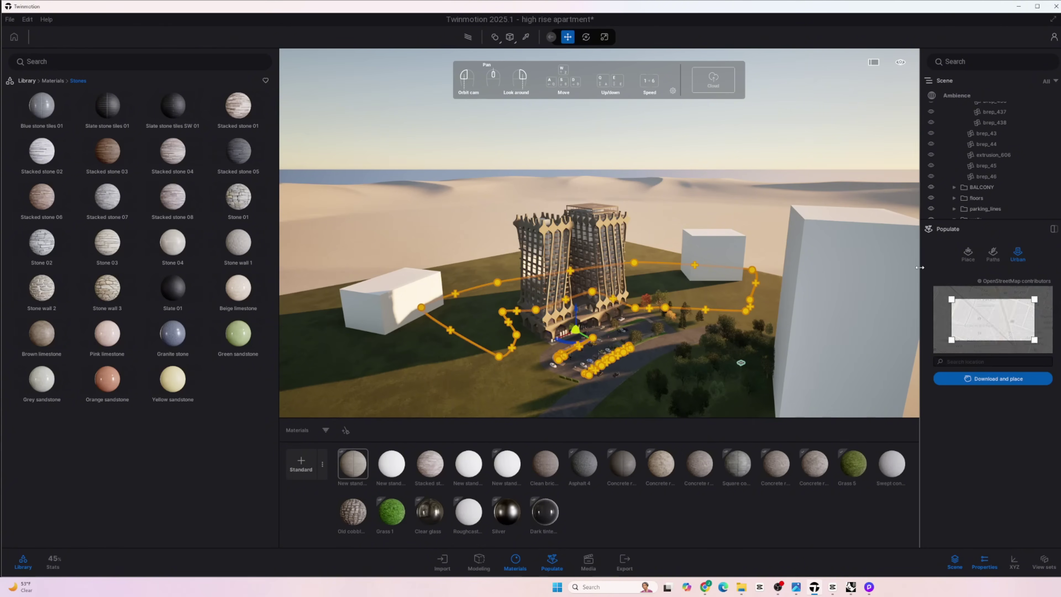
drag(919, 267, 731, 271)
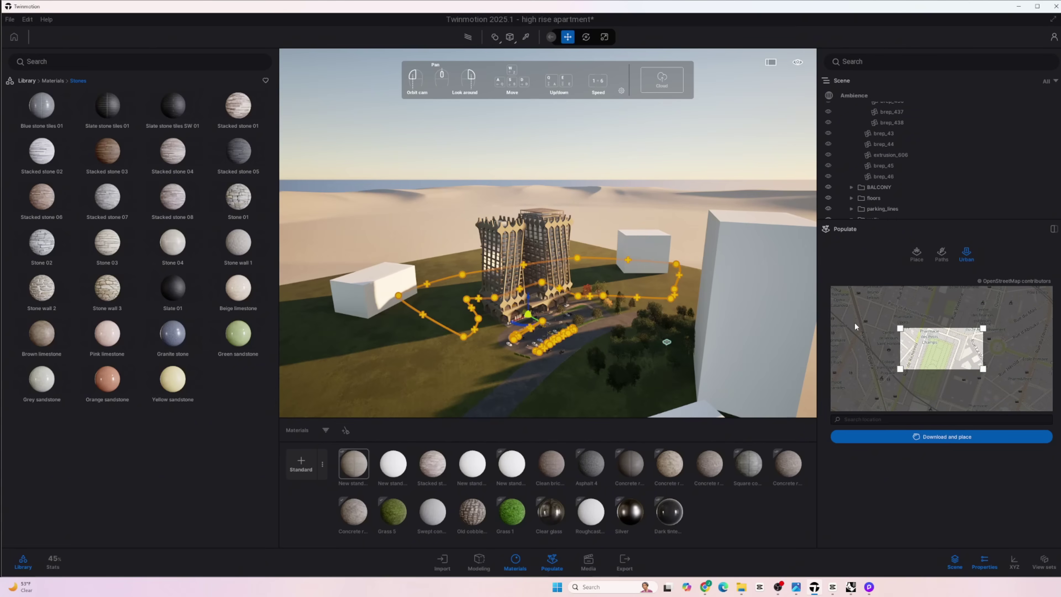
click(913, 419)
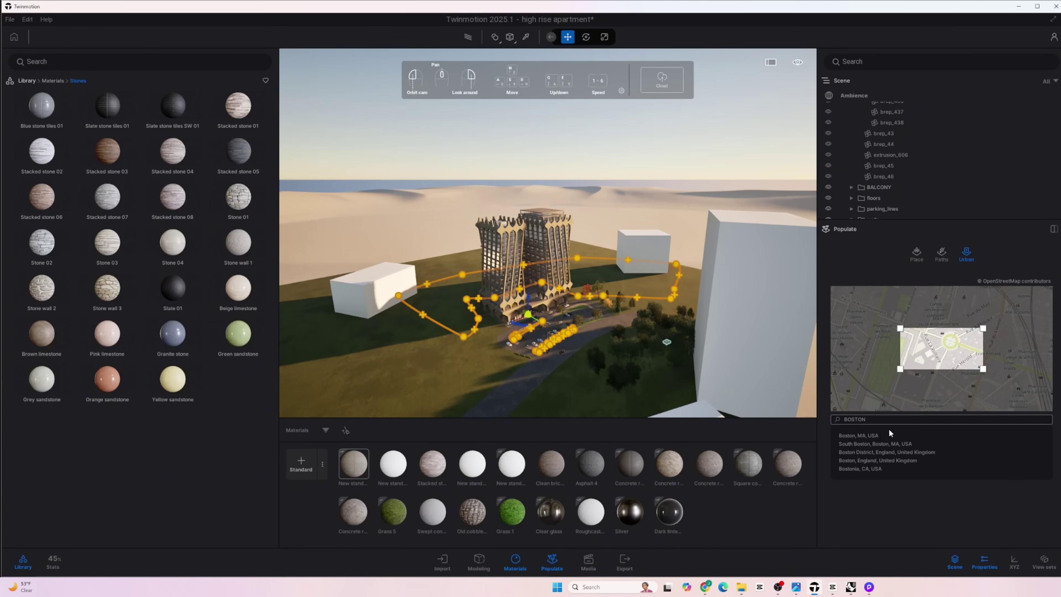
click(885, 434)
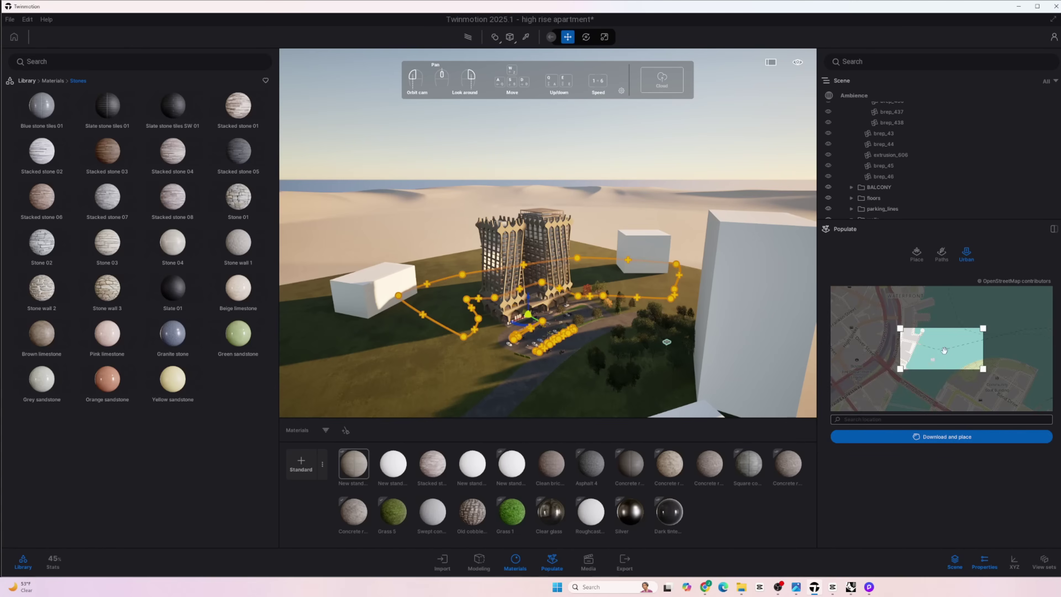
click(969, 436)
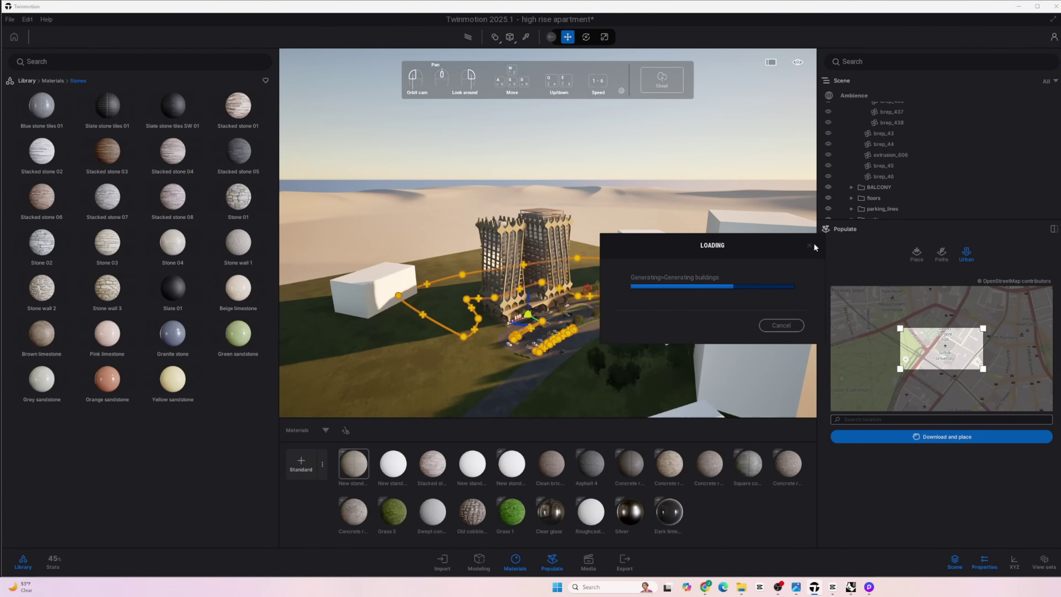
drag(626, 212, 615, 246)
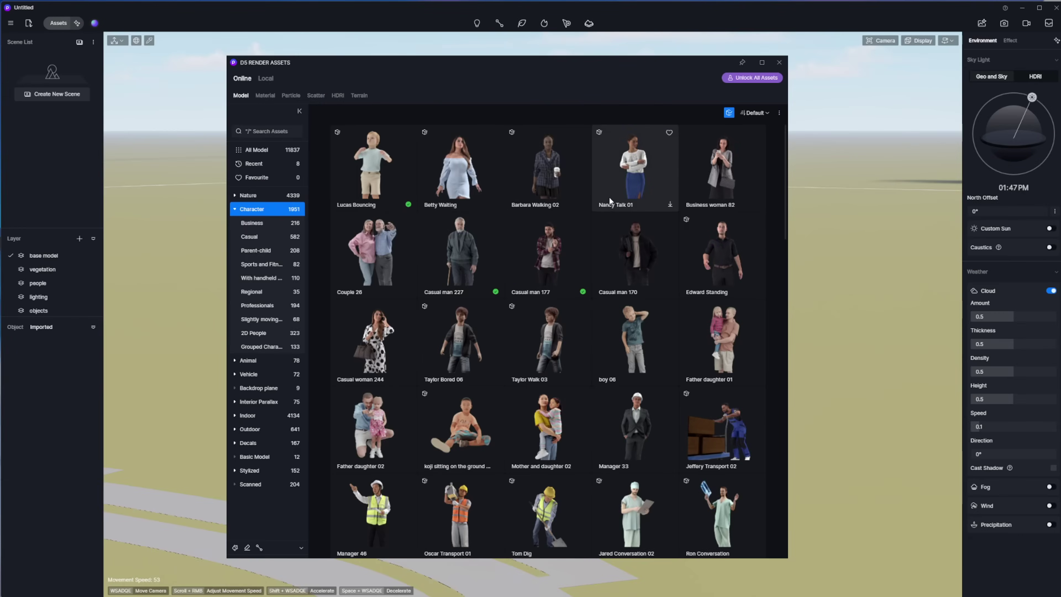
Uncheck Free Only in the Character filter so PRO characters appear too
scroll(609, 197, down, 10)
scroll(611, 238, down, 4)
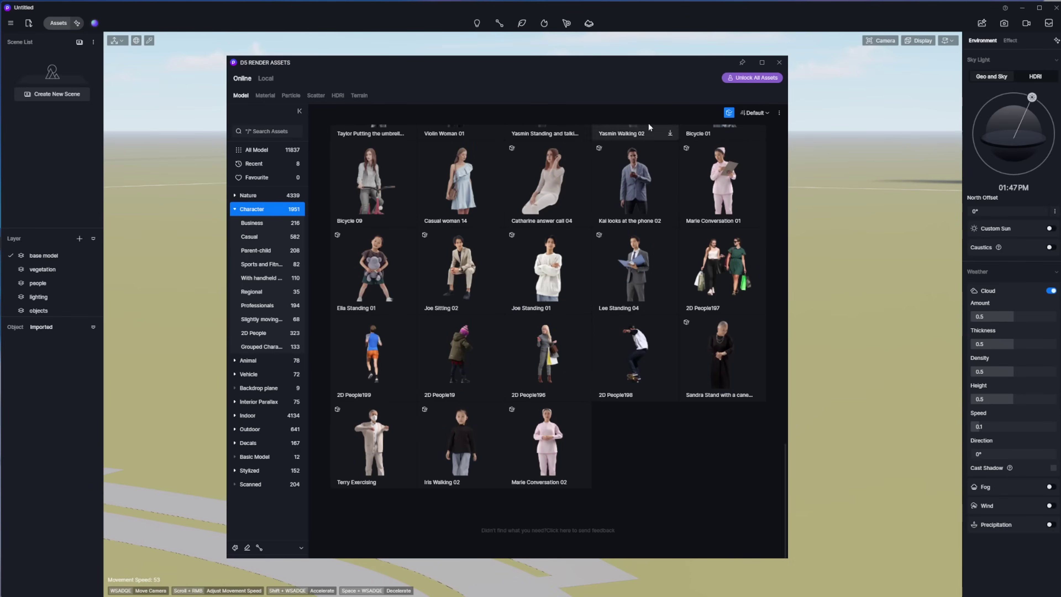
click(719, 144)
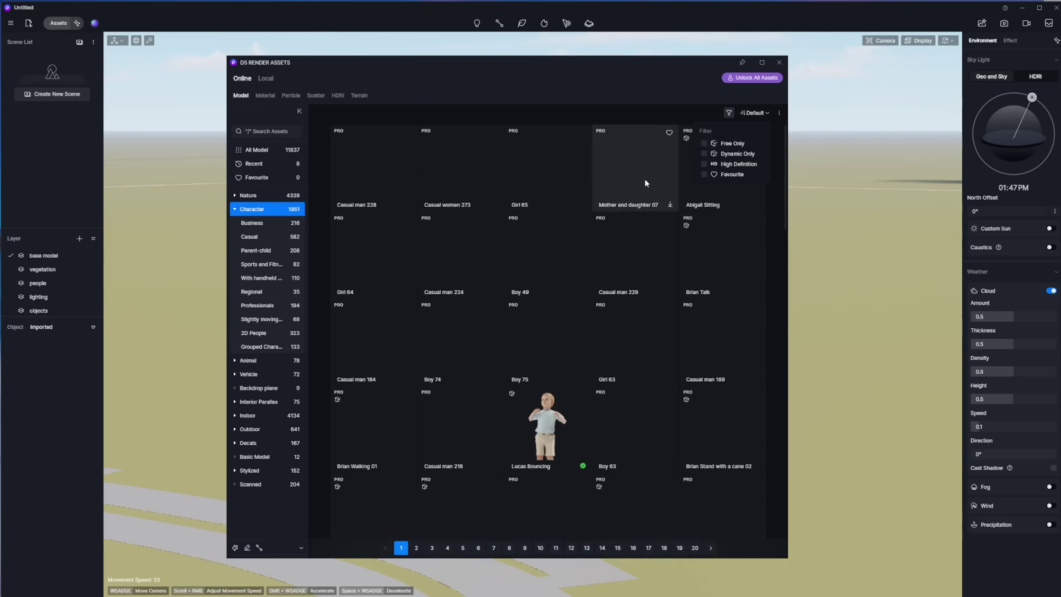
scroll(644, 183, down, 10)
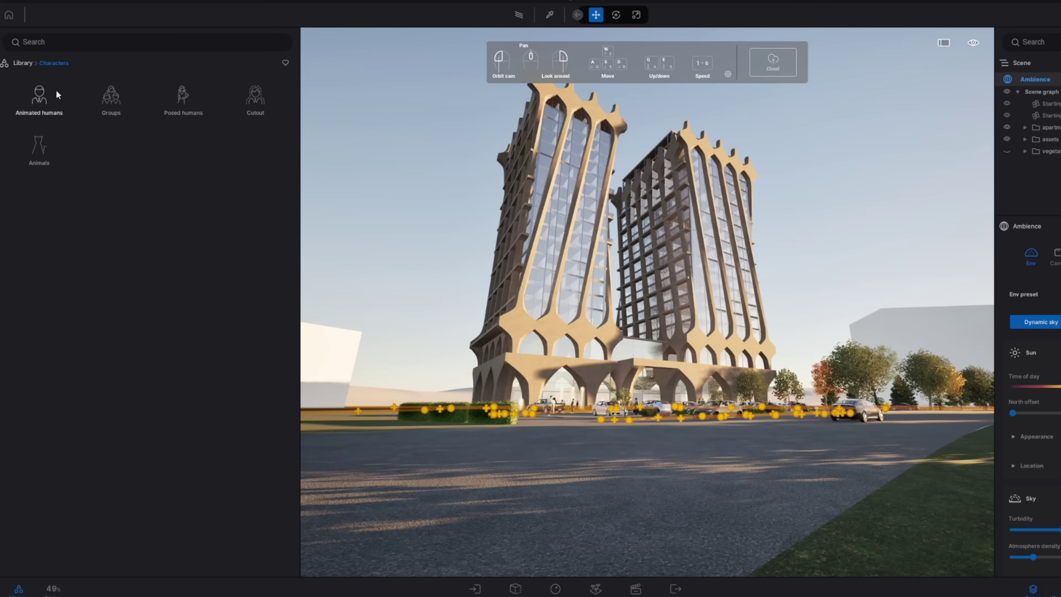
Browse the Animated humans and Business posed humans in the Characters library
click(57, 96)
click(58, 65)
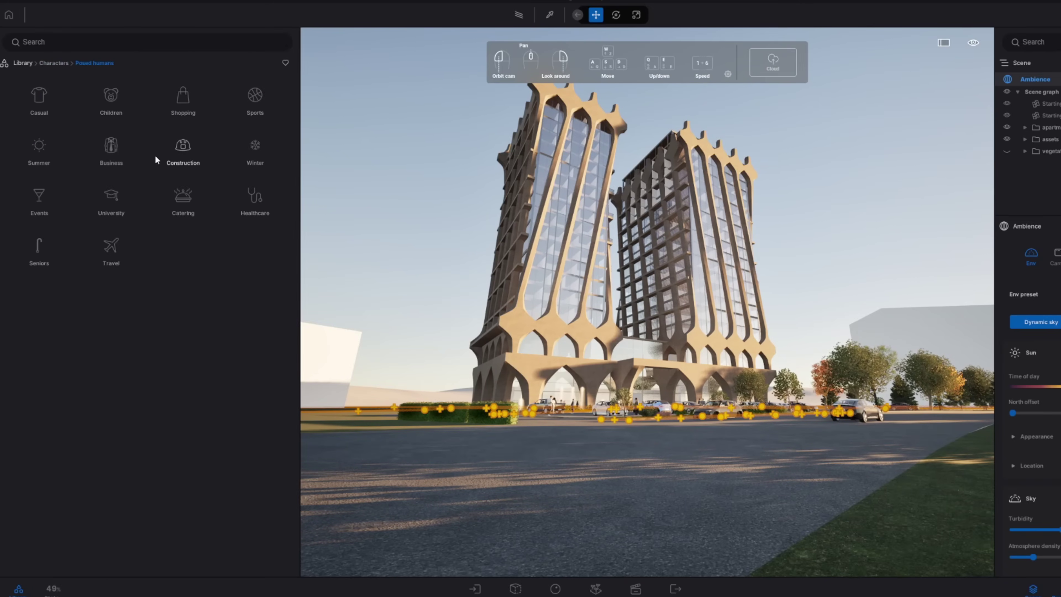
click(111, 146)
scroll(138, 167, down, 8)
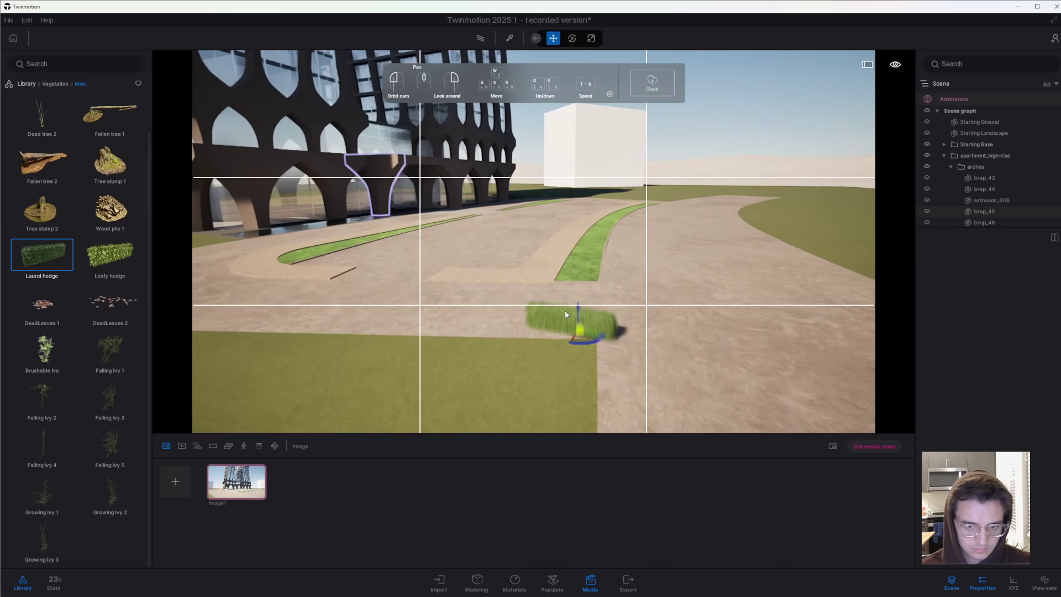
Drop the Laurel hedge onto the ground and rotate it to a new angle
click(566, 380)
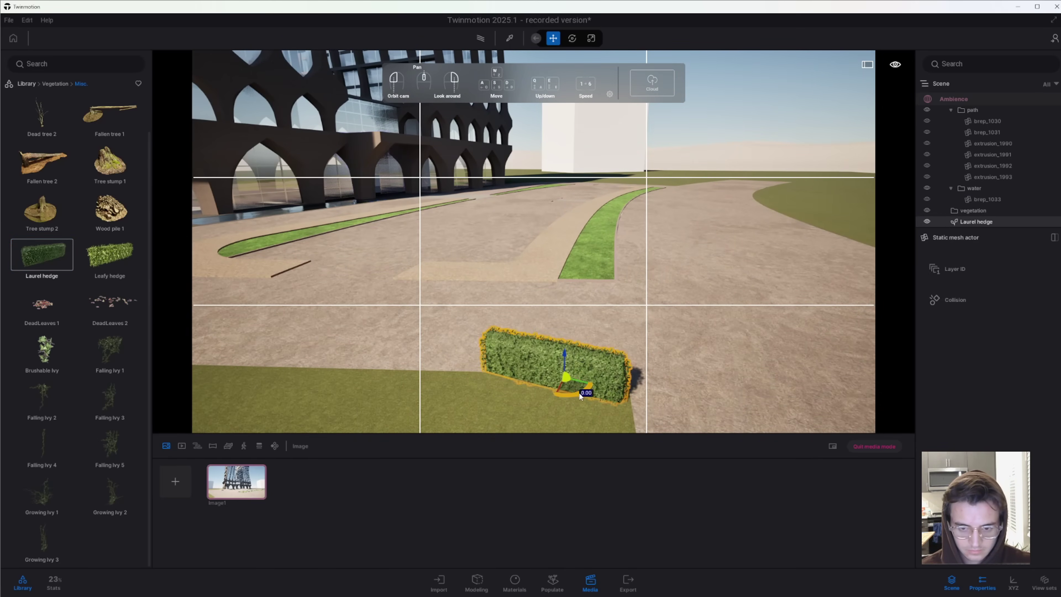
drag(594, 390, 587, 393)
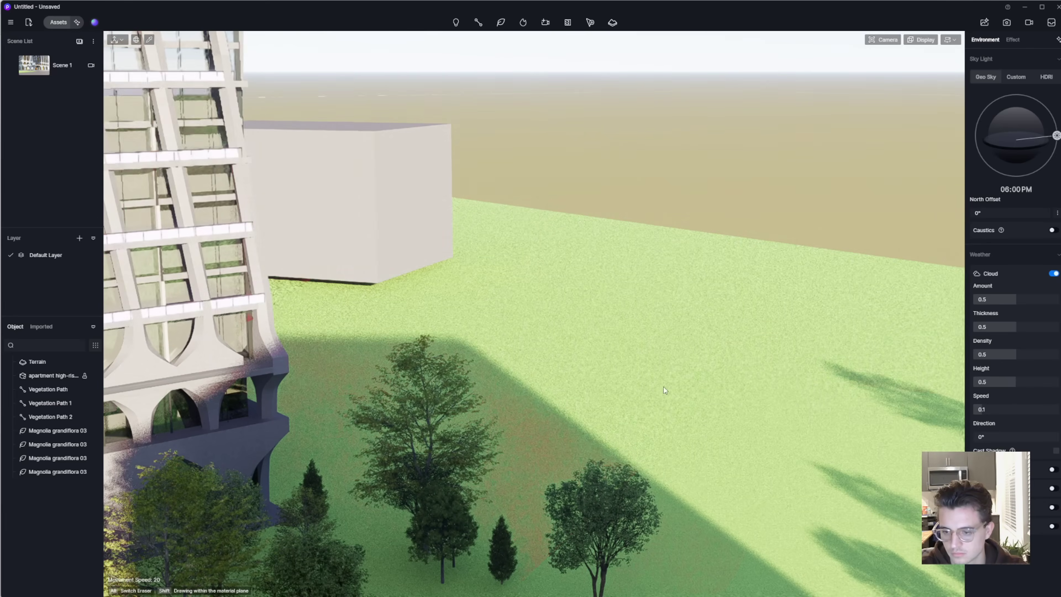
Paint two swaths of trees across the lawn, moving in toward the driveway between strokes
mouse_move(301, 293)
mouse_down()
mouse_move(367, 368)
mouse_move(542, 422)
mouse_move(373, 439)
mouse_move(610, 360)
mouse_move(619, 384)
mouse_up()
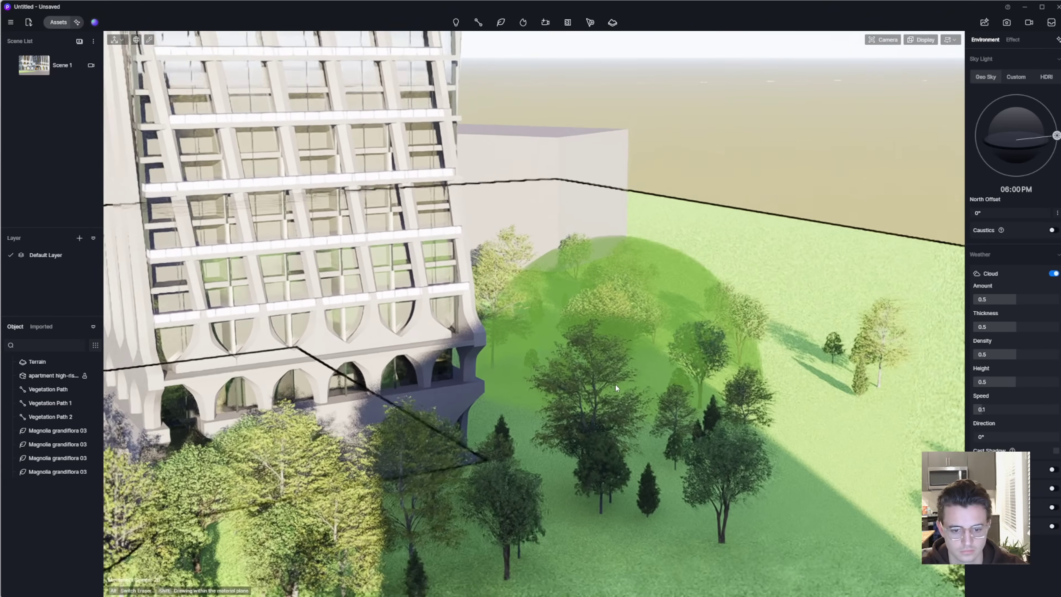
scroll(615, 384, down, 10)
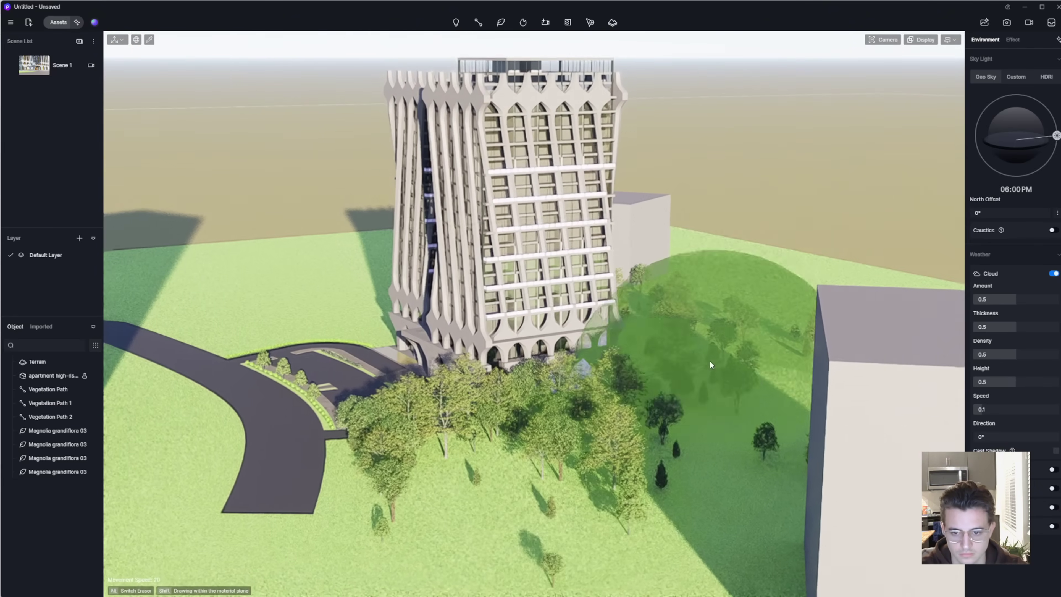
mouse_move(710, 365)
right_down()
mouse_move(506, 284)
mouse_move(575, 338)
mouse_move(583, 370)
right_up()
mouse_move(582, 370)
mouse_down()
mouse_move(460, 372)
mouse_move(415, 397)
mouse_up()
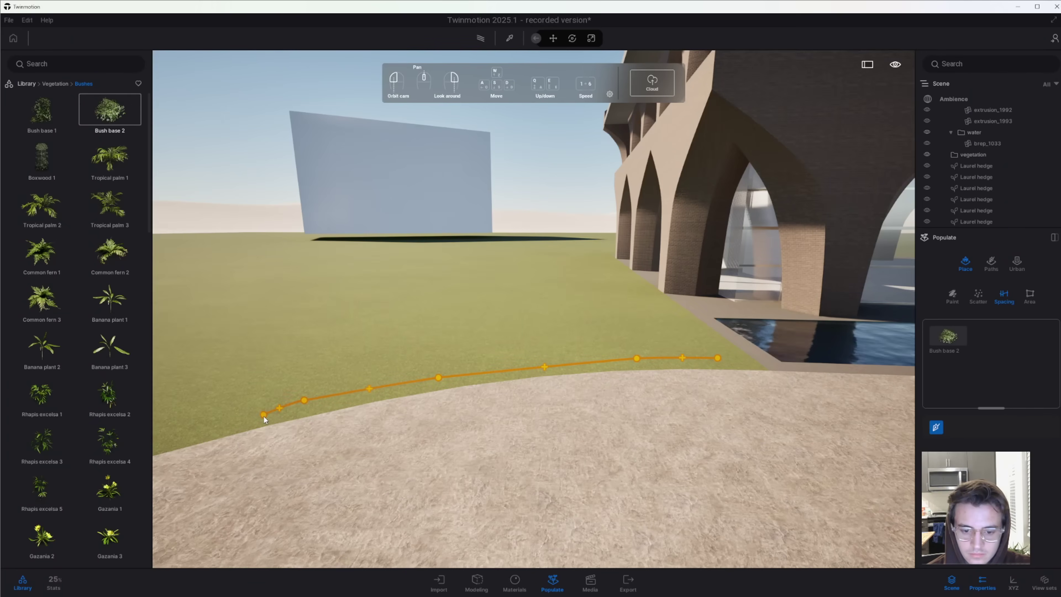
Finish the Bush base 2 hedge path and paint a sparse bush patch by the water
double_click(264, 419)
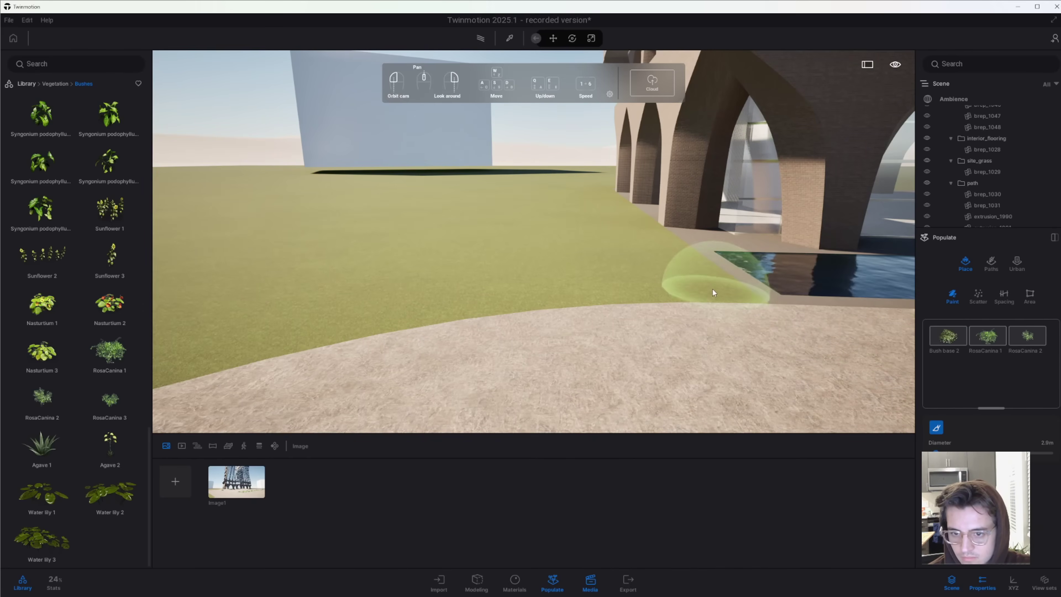
drag(712, 288, 533, 296)
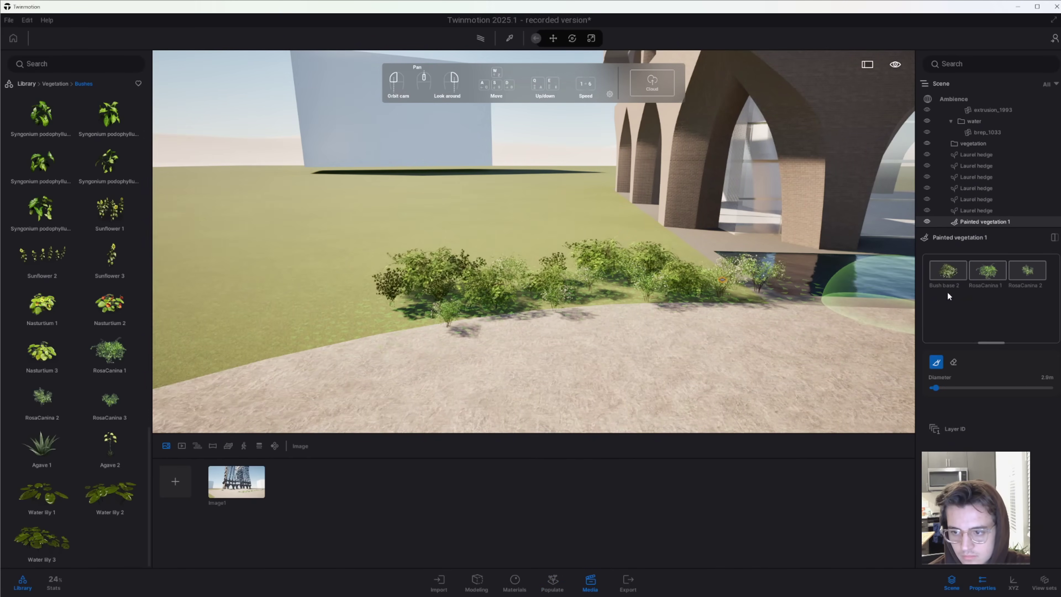
drag(965, 401, 924, 401)
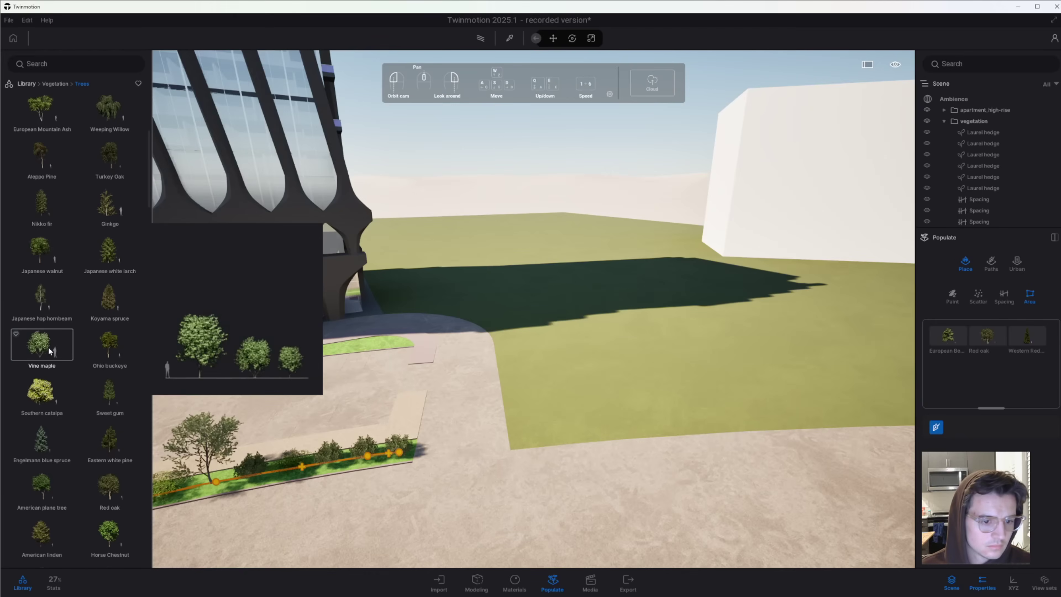
Outline a ground area beside the tower and fill it with Turkey Oak and mixed trees at 2.68 m spacing
drag(114, 159, 960, 376)
click(401, 303)
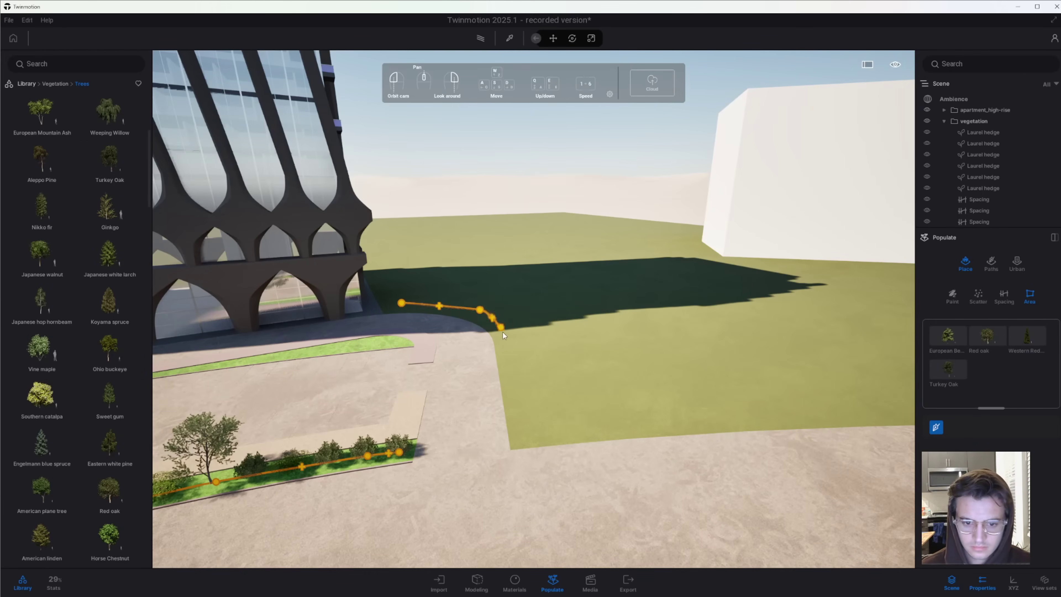
middle_drag(677, 265, 536, 379)
drag(537, 276, 751, 345)
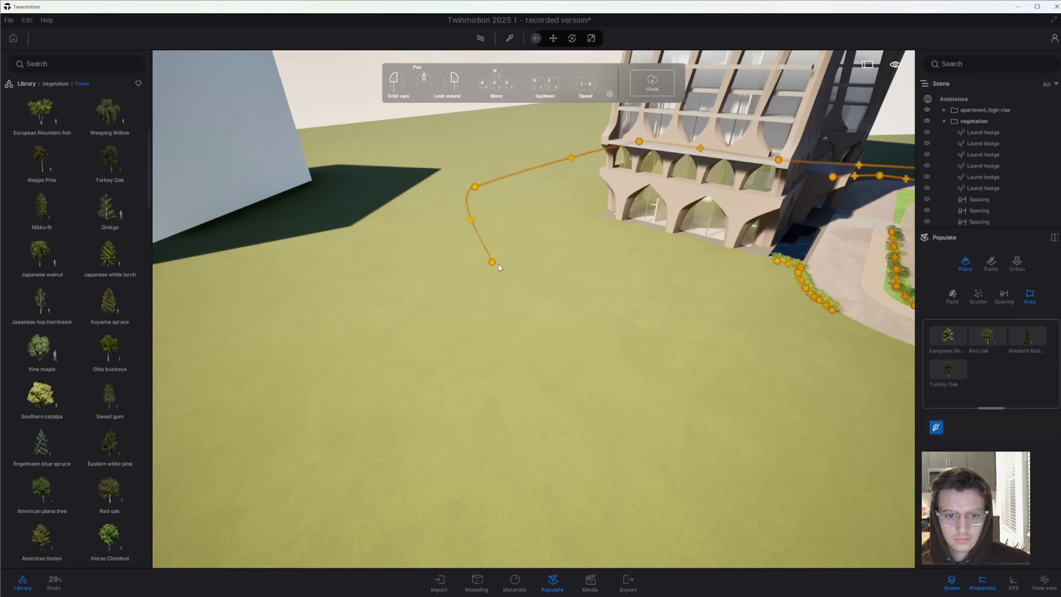
drag(573, 218, 654, 266)
click(654, 262)
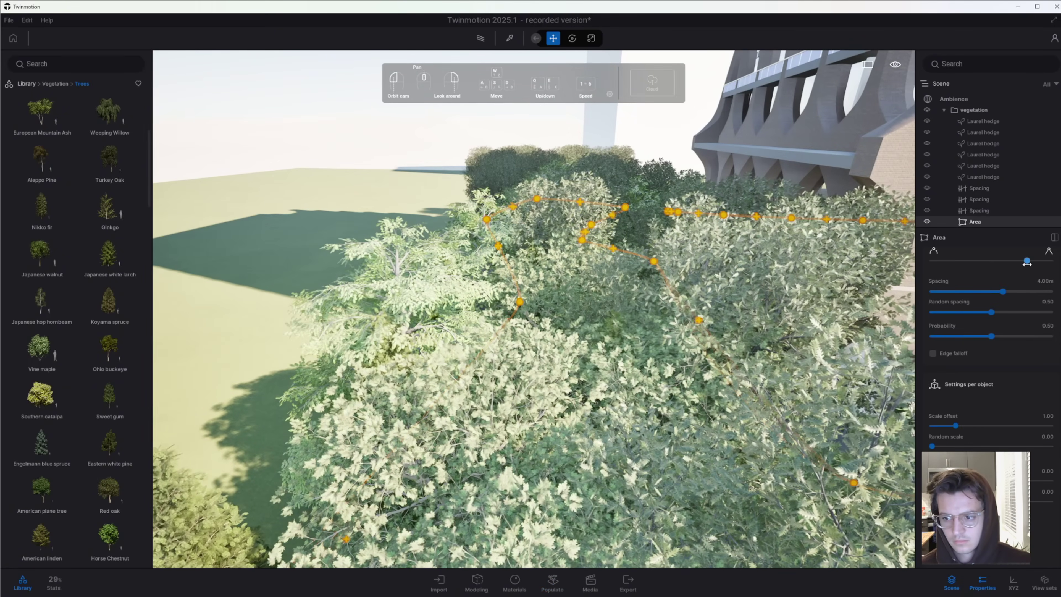
drag(1003, 291, 972, 291)
drag(669, 292, 623, 284)
scroll(622, 284, down, 5)
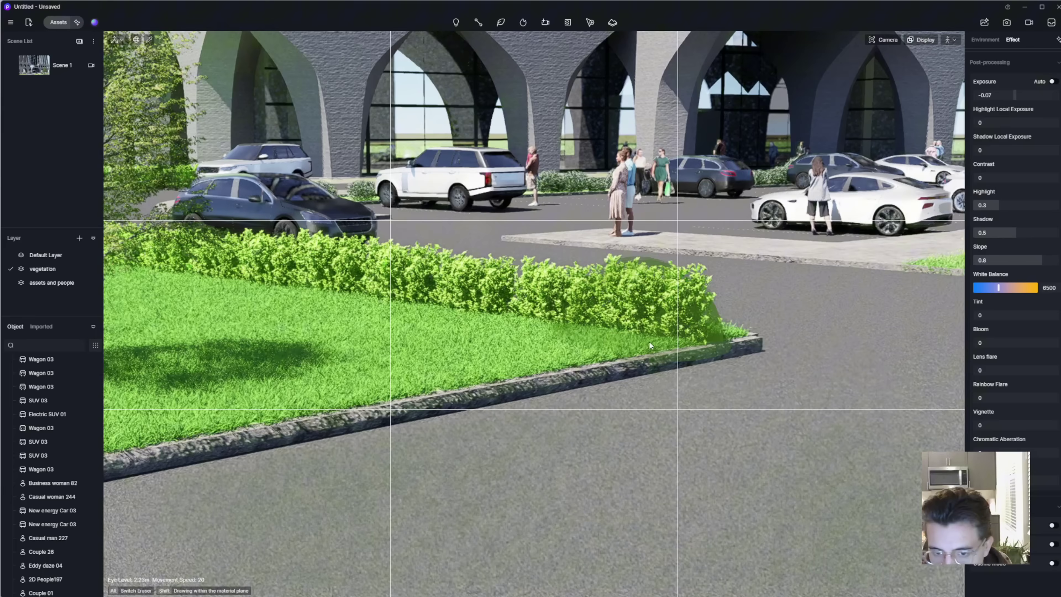
Paint a darker grass stroke on the ground, then sculpt a raised hill beside the grey block
mouse_move(649, 341)
mouse_down()
mouse_move(341, 377)
mouse_move(429, 333)
mouse_up()
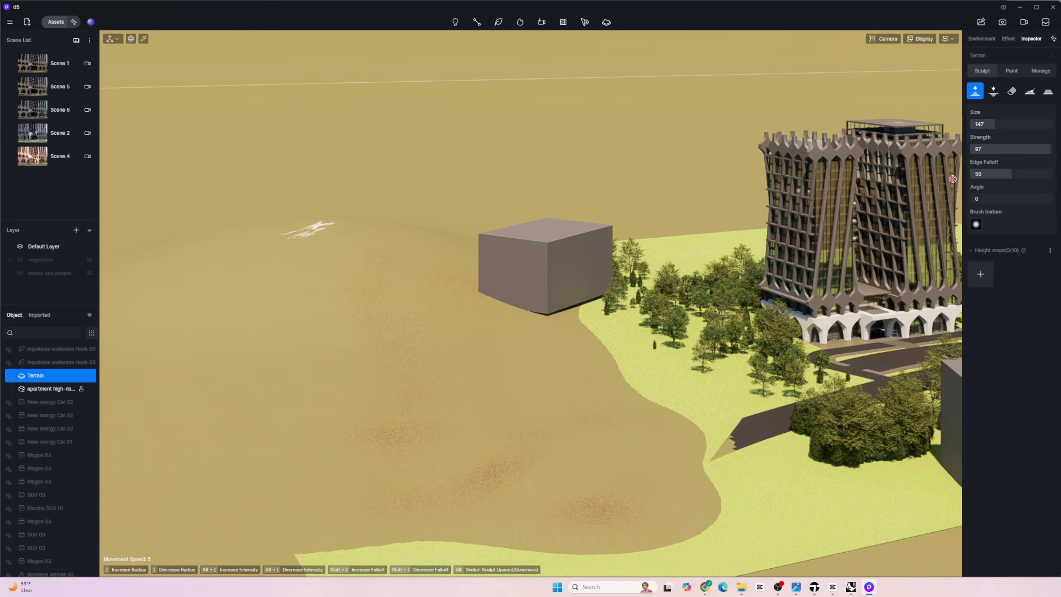
drag(296, 230, 334, 405)
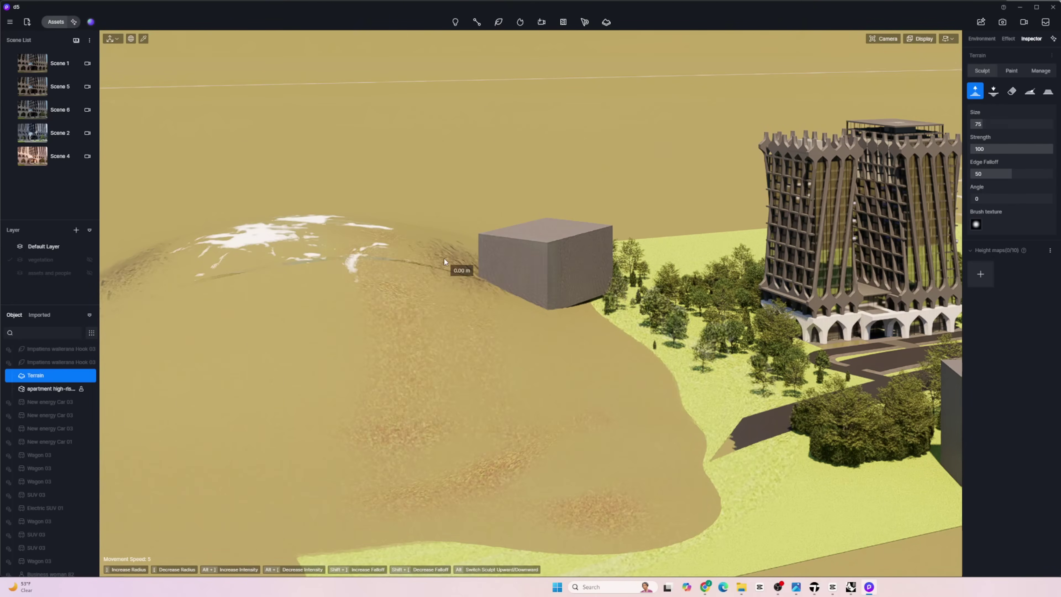
Raise two more hills with a smaller Raise brush (Size 75, Strength 100), one on the left
mouse_move(445, 261)
mouse_down()
mouse_move(441, 430)
mouse_move(516, 471)
mouse_move(525, 325)
mouse_up()
right_drag(526, 325, 367, 296)
mouse_move(367, 296)
mouse_down()
mouse_move(332, 402)
mouse_move(379, 450)
mouse_up()
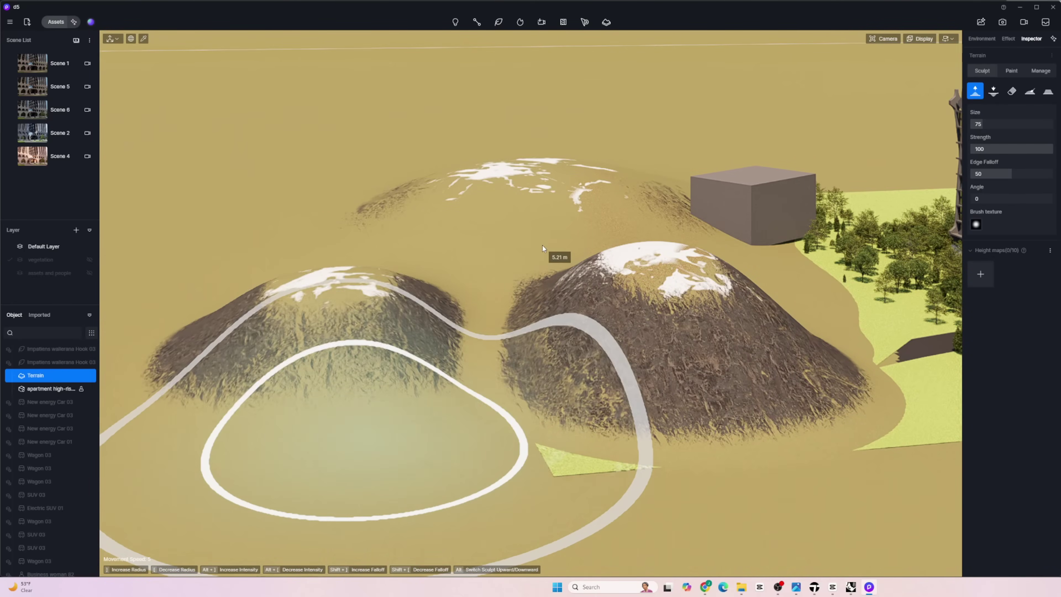
Switch the sculpt brush to Lower at Size 6 and carve trenches down and between the hills
click(993, 91)
key(bracketleft)
key(bracketleft)
key(bracketleft)
key(bracketleft)
key(bracketleft)
key(bracketleft)
key(bracketleft)
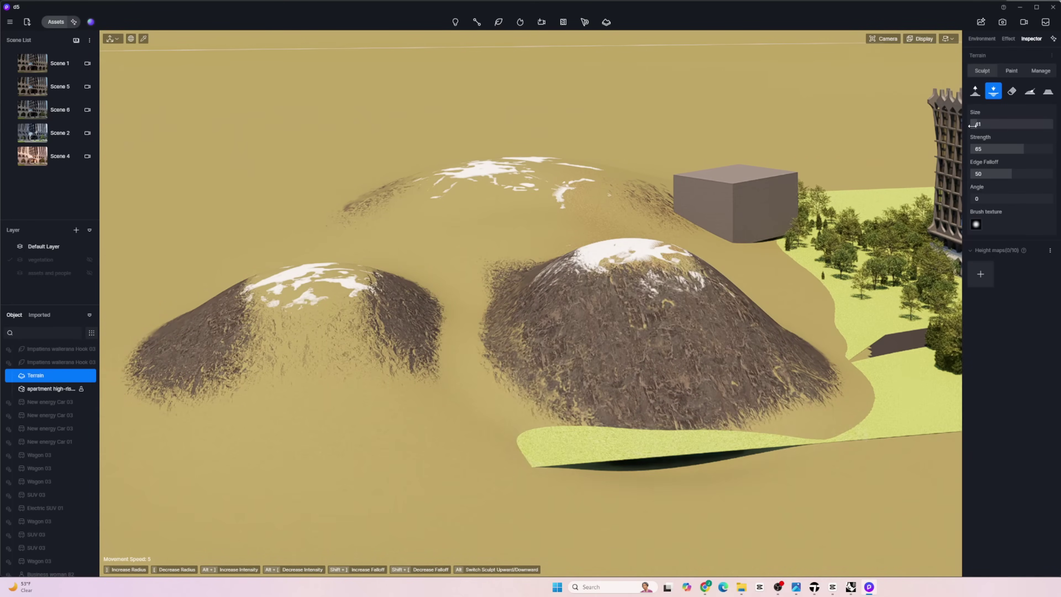
drag(668, 318, 698, 422)
drag(706, 293, 528, 393)
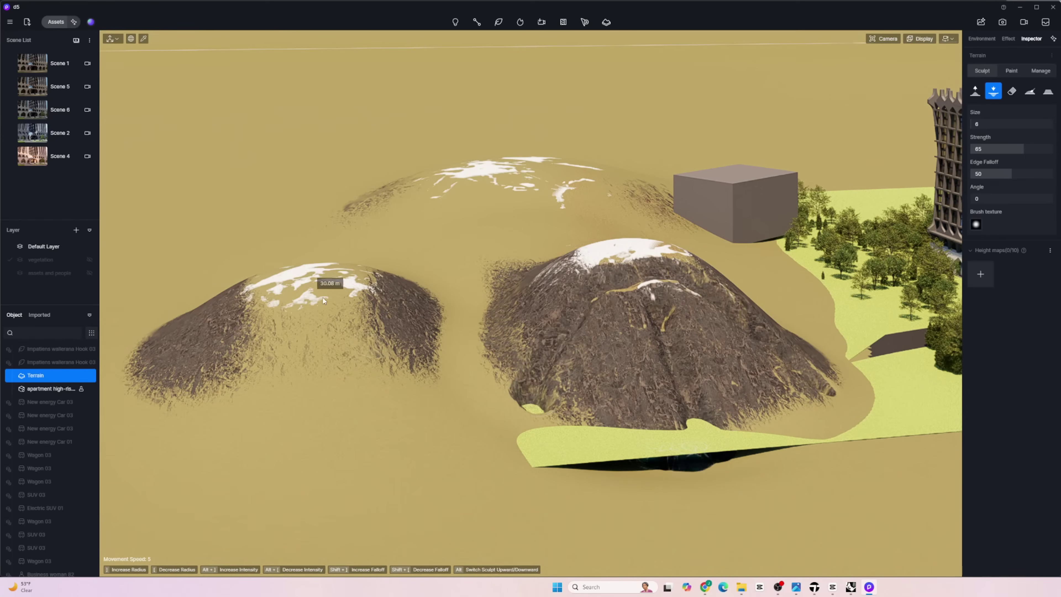
drag(323, 300, 418, 404)
drag(518, 196, 552, 192)
drag(443, 246, 536, 203)
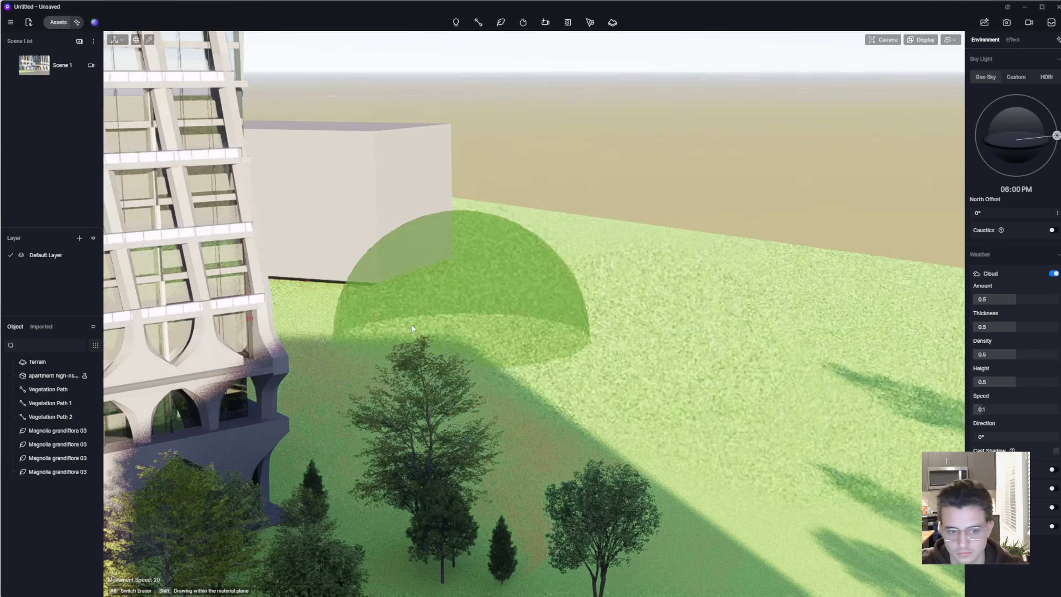
Paint a swath of trees across the D5 lawn
mouse_move(412, 329)
mouse_down()
mouse_move(364, 377)
mouse_move(463, 369)
mouse_move(567, 453)
mouse_move(570, 491)
mouse_move(384, 422)
mouse_move(451, 310)
mouse_move(717, 391)
mouse_move(615, 384)
mouse_up()
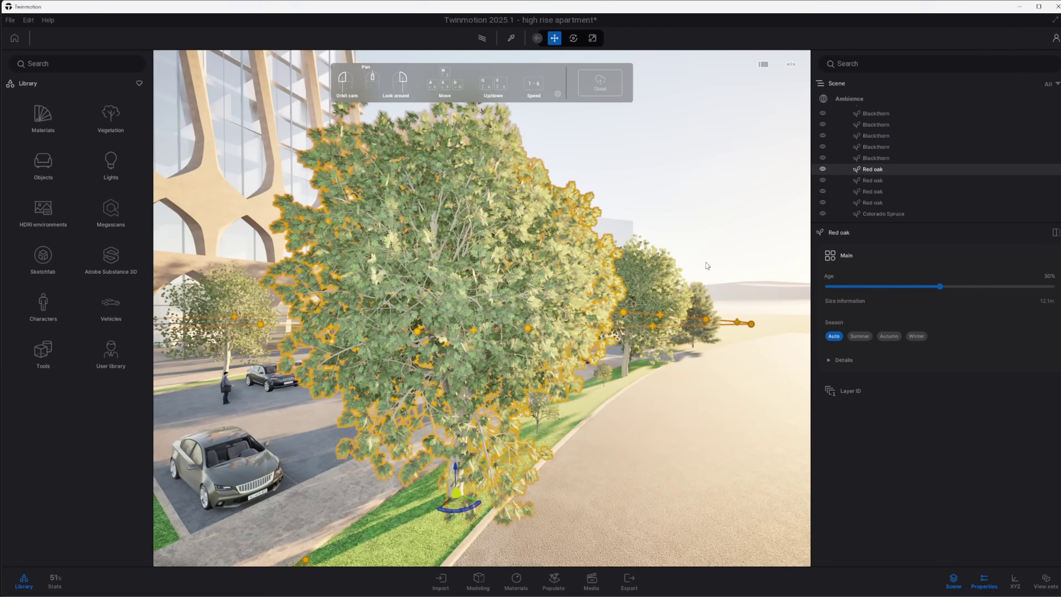
In Twinmotion, grow the selected Red oak to 44% age
mouse_move(940, 286)
mouse_down()
mouse_move(857, 286)
mouse_move(927, 286)
mouse_up()
Preview the Red oak in the Summer, Autumn and Winter seasons
click(860, 336)
click(888, 336)
click(916, 336)
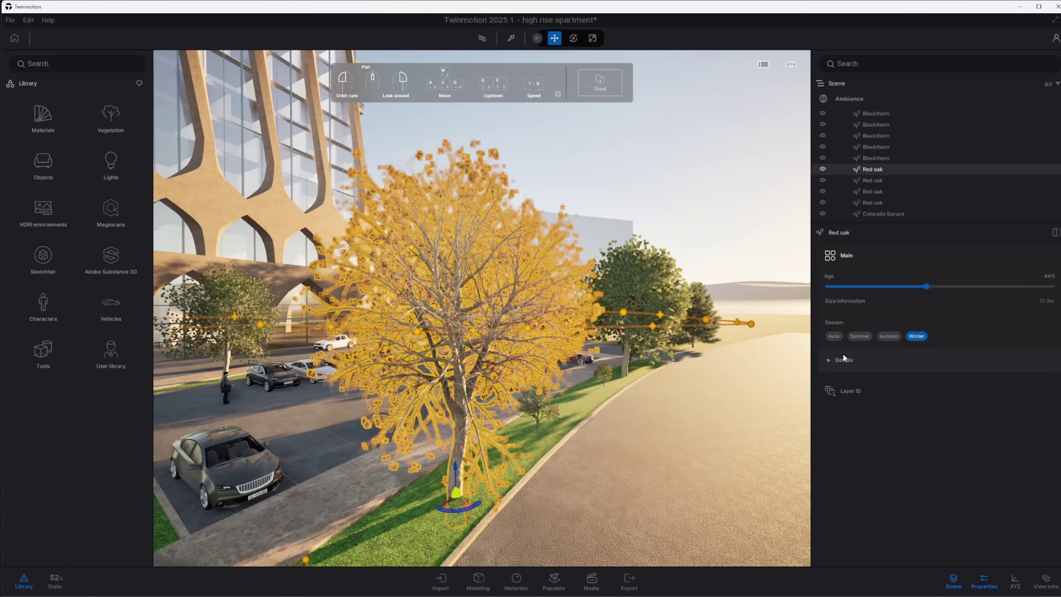
Expand Details, tint the oak's foliage red, and return to Summer so the leaves show
click(828, 359)
click(1049, 382)
click(705, 296)
click(781, 383)
click(859, 336)
click(1049, 382)
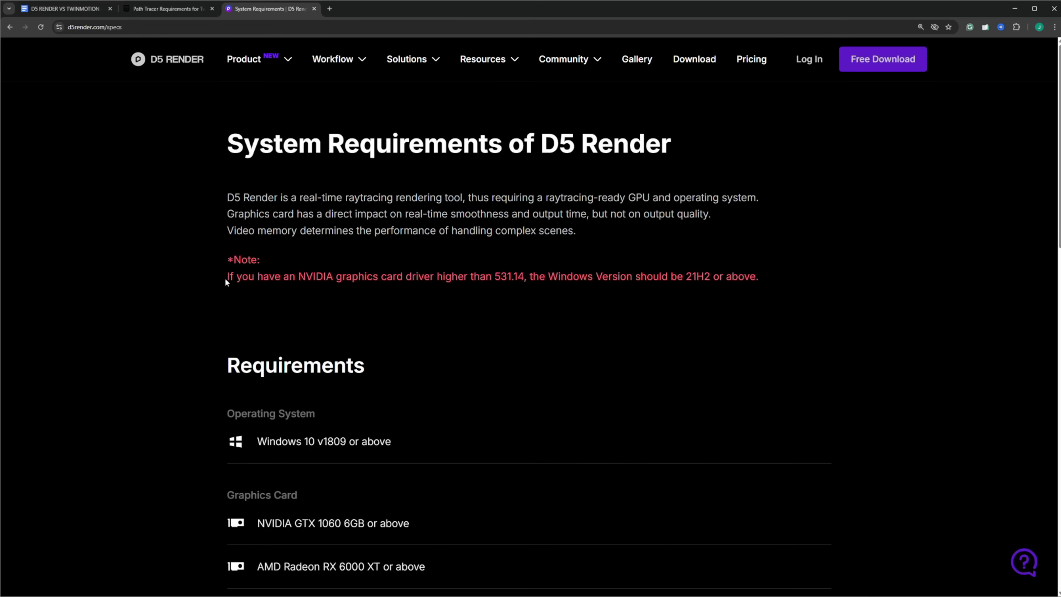
Highlight the NVIDIA driver requirement note, then scroll down through the plan listings
drag(227, 279, 765, 293)
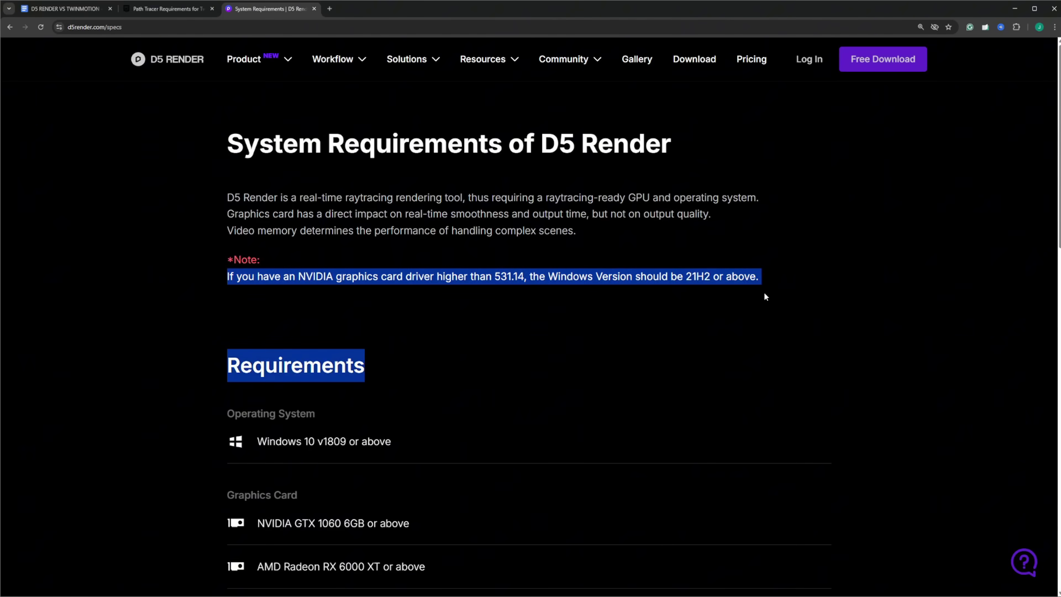
scroll(536, 270, down, 4)
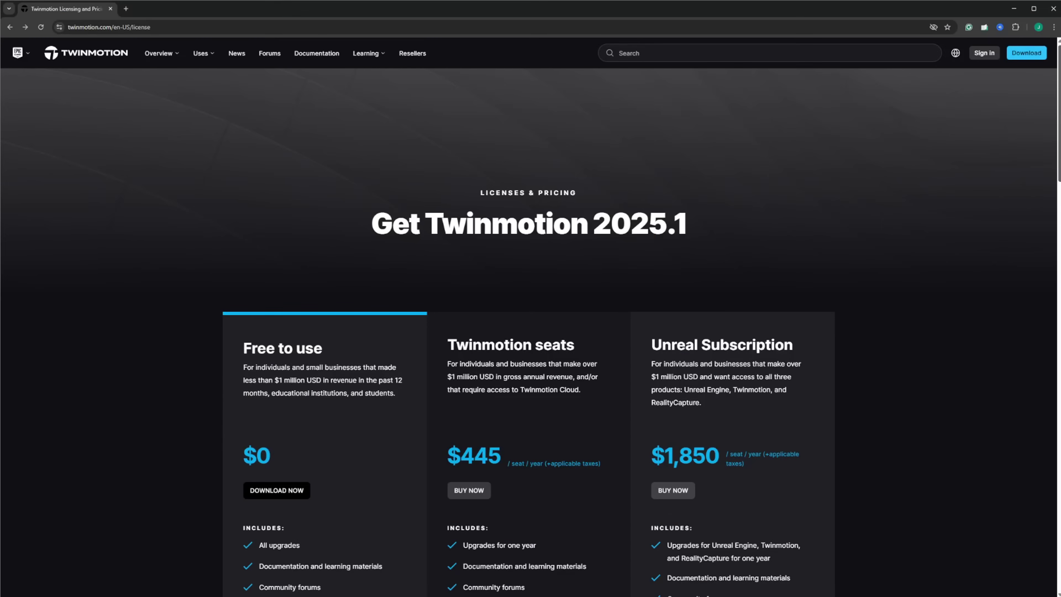
scroll(530, 334, down, 5)
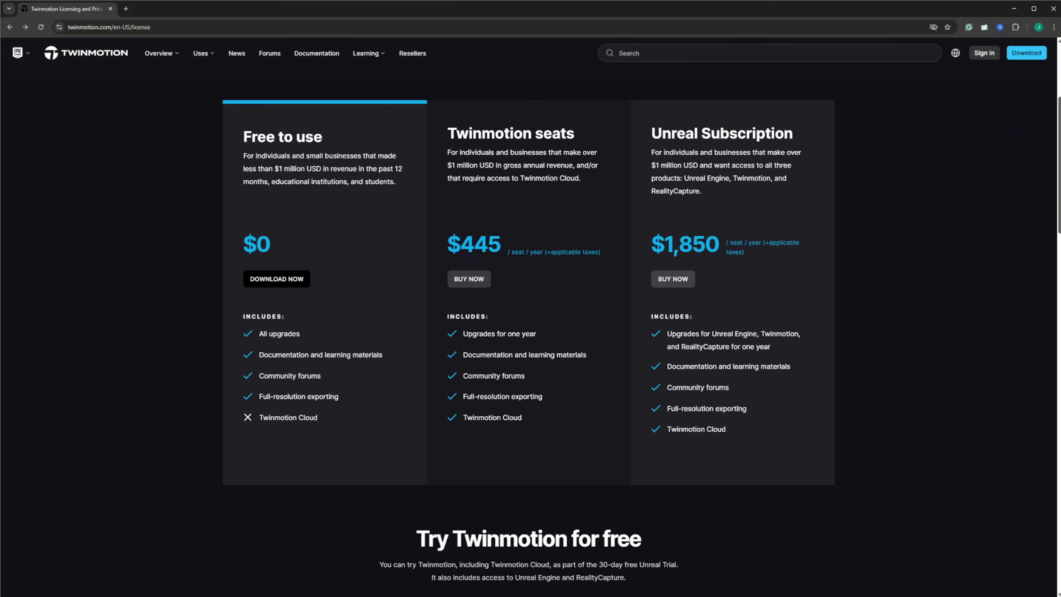
scroll(530, 334, down, 4)
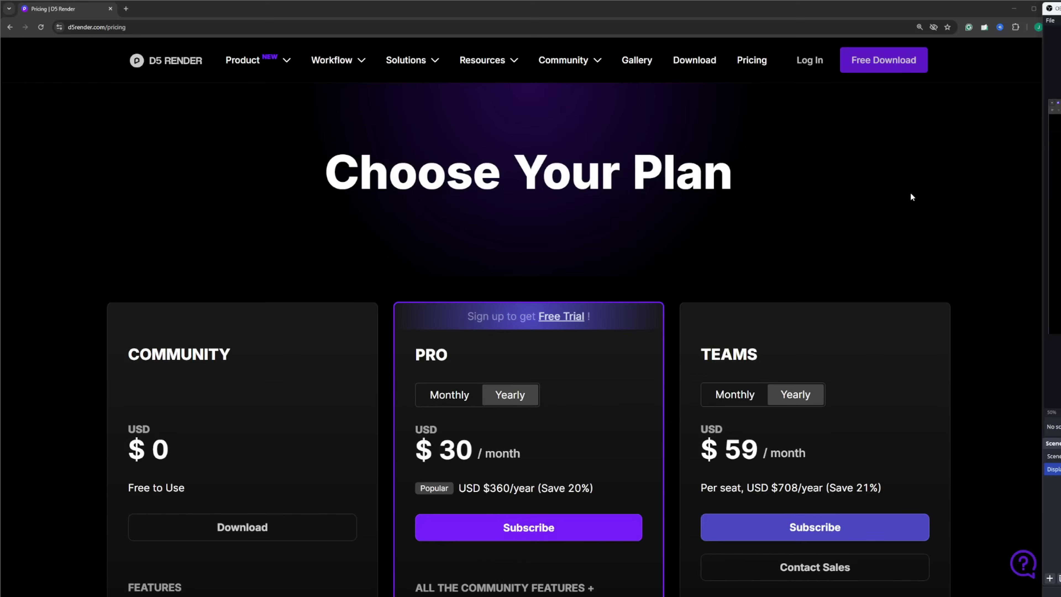
scroll(530, 334, down, 5)
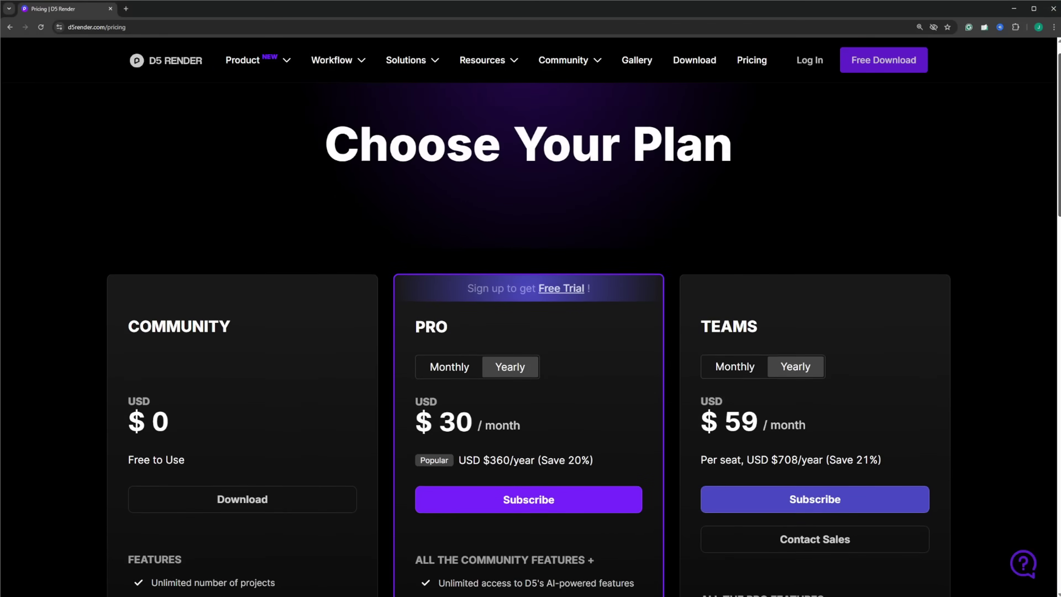
scroll(584, 340, down, 1)
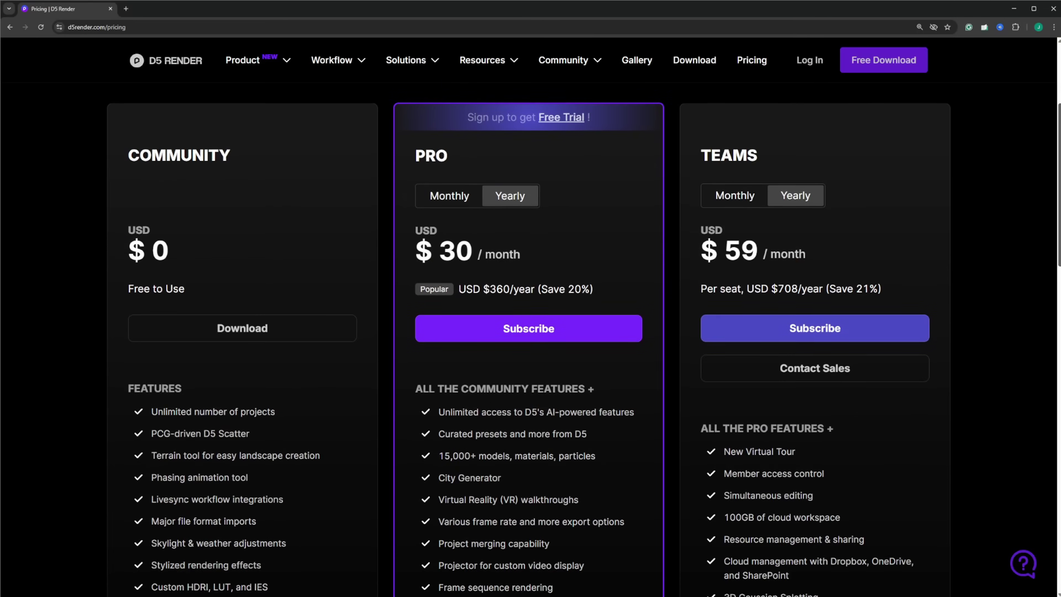
scroll(528, 337, down, 5)
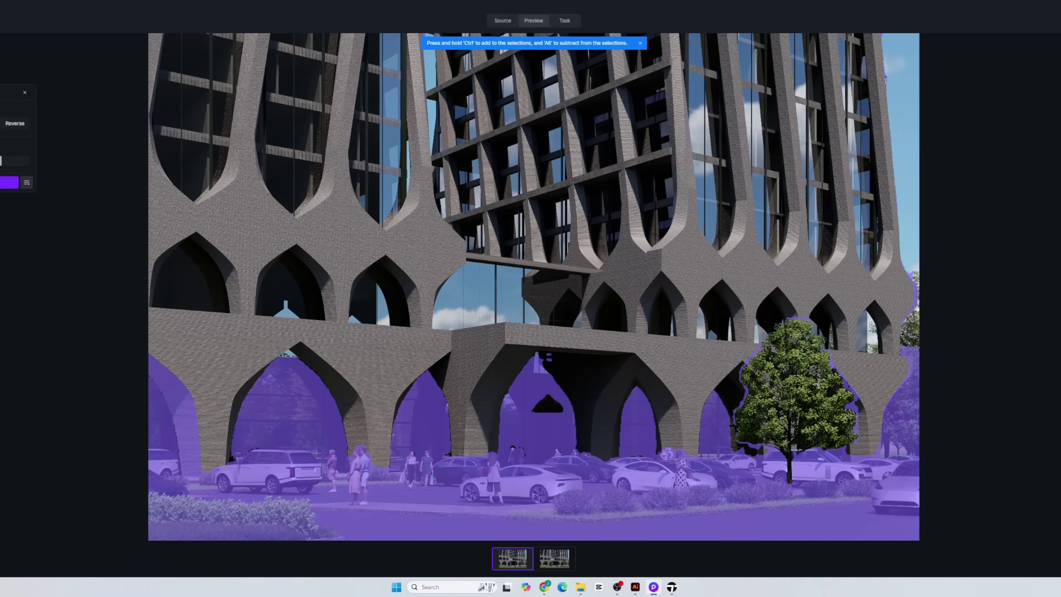
Use Reverse in the AI Post-Processing selection panel so the mask covers only the tree
click(808, 365)
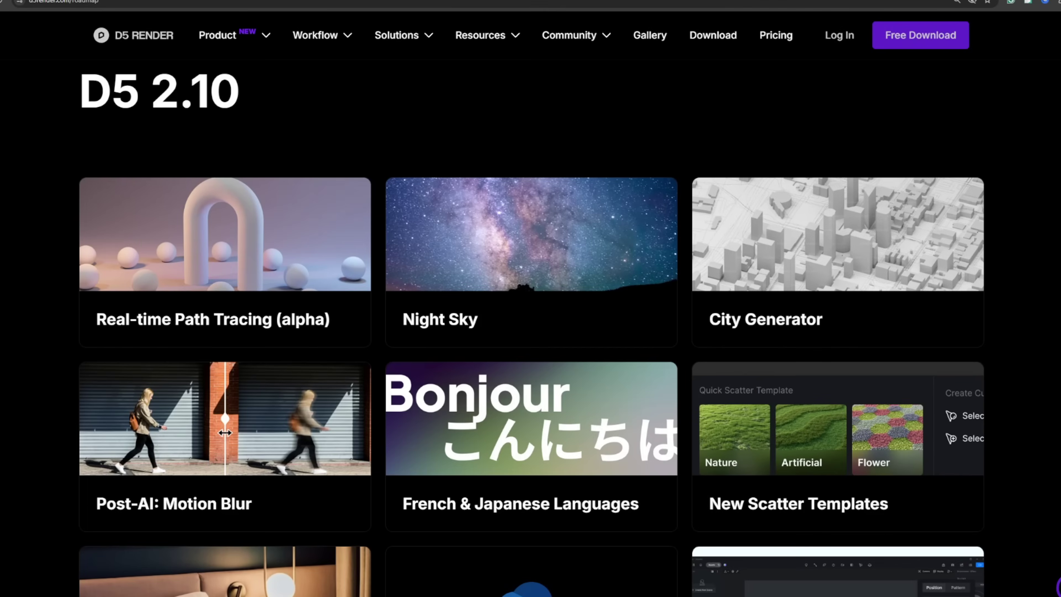
Scroll down the page toward the AI Integration for More Efficient Creation section
scroll(1048, 169, down, 15)
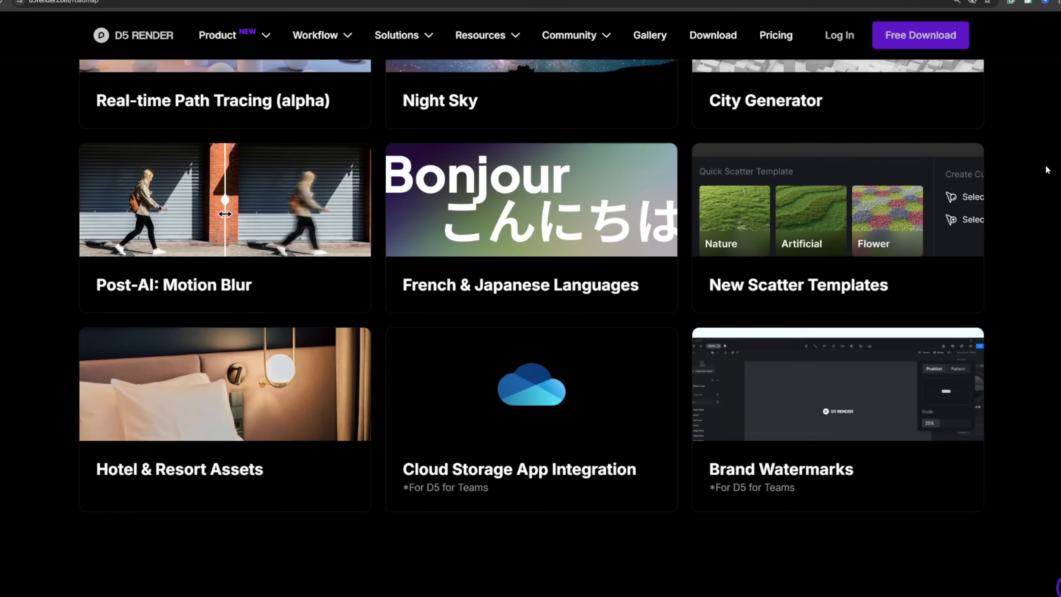
scroll(1047, 169, down, 4)
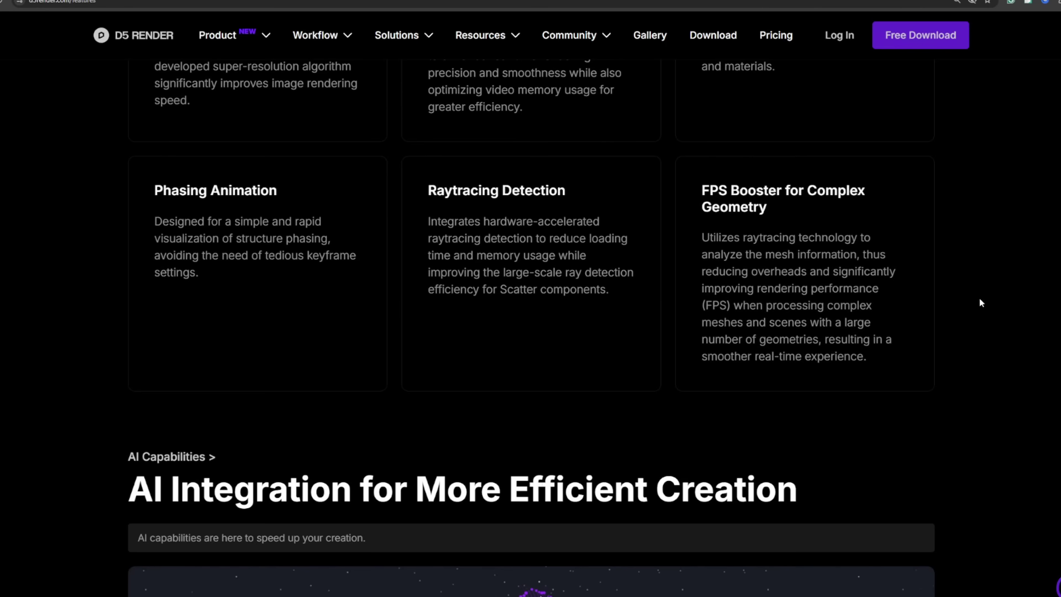
scroll(979, 297, down, 5)
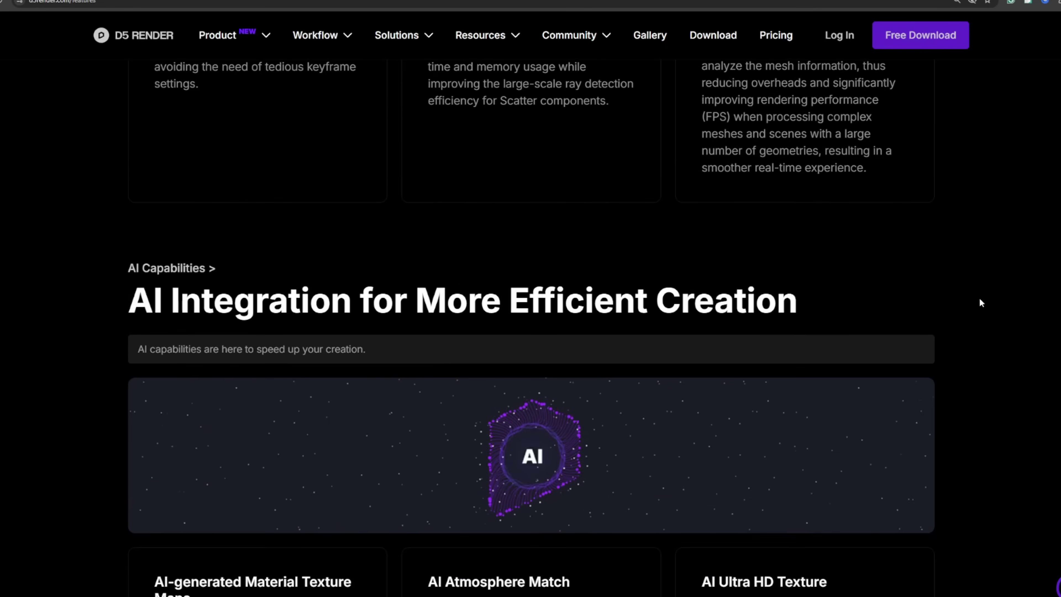
scroll(979, 298, down, 5)
scroll(979, 297, down, 5)
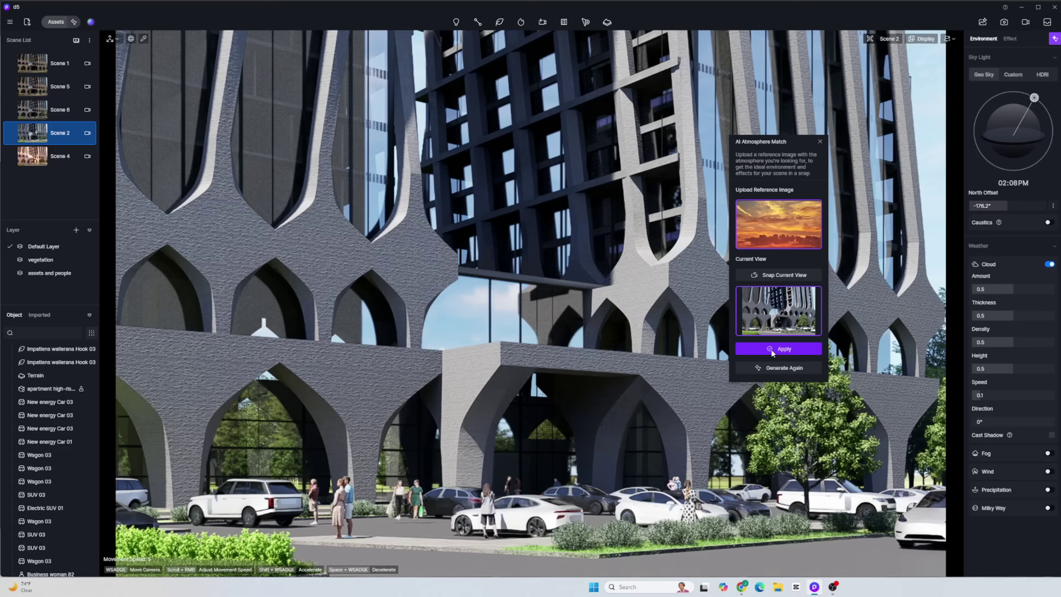
Apply the orange sunset reference's atmosphere to Scene 2 in AI Atmosphere Match
click(770, 349)
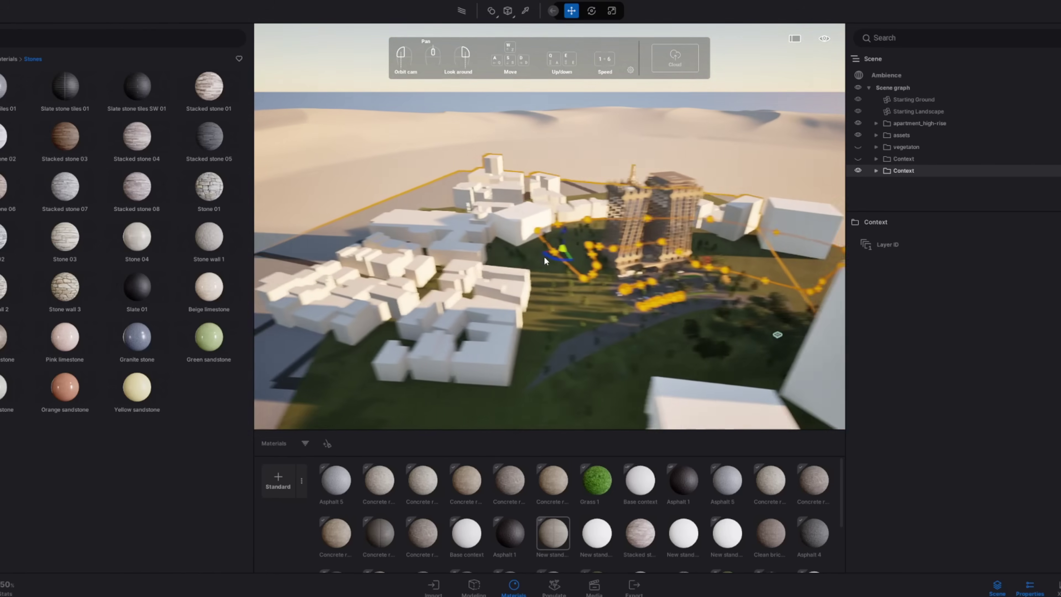
middle_drag(544, 256, 620, 253)
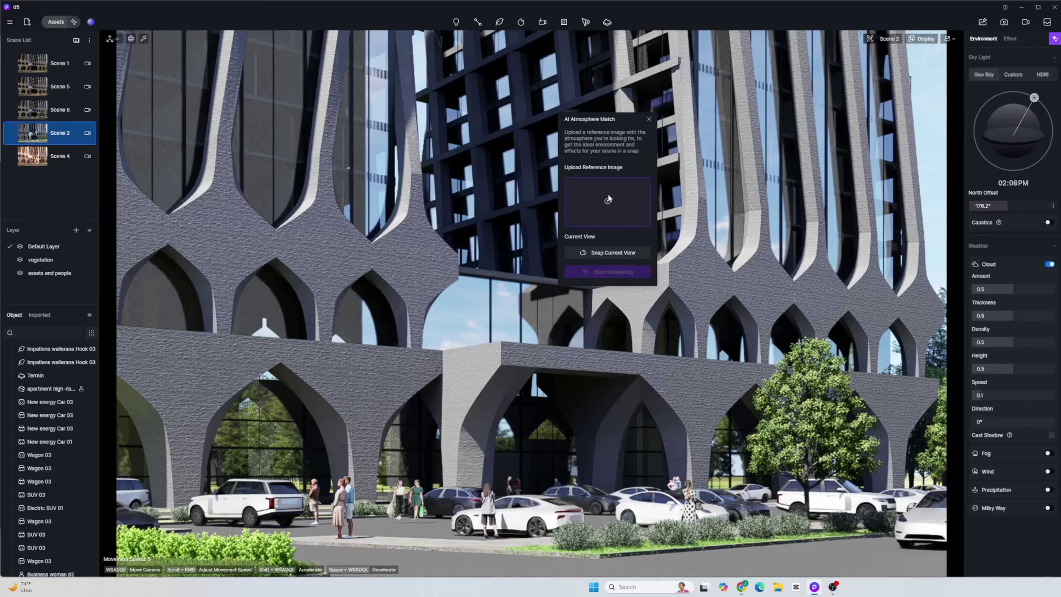
Generate and apply a matched atmosphere from the sunset reference image to Scene 2
click(597, 267)
double_click(732, 226)
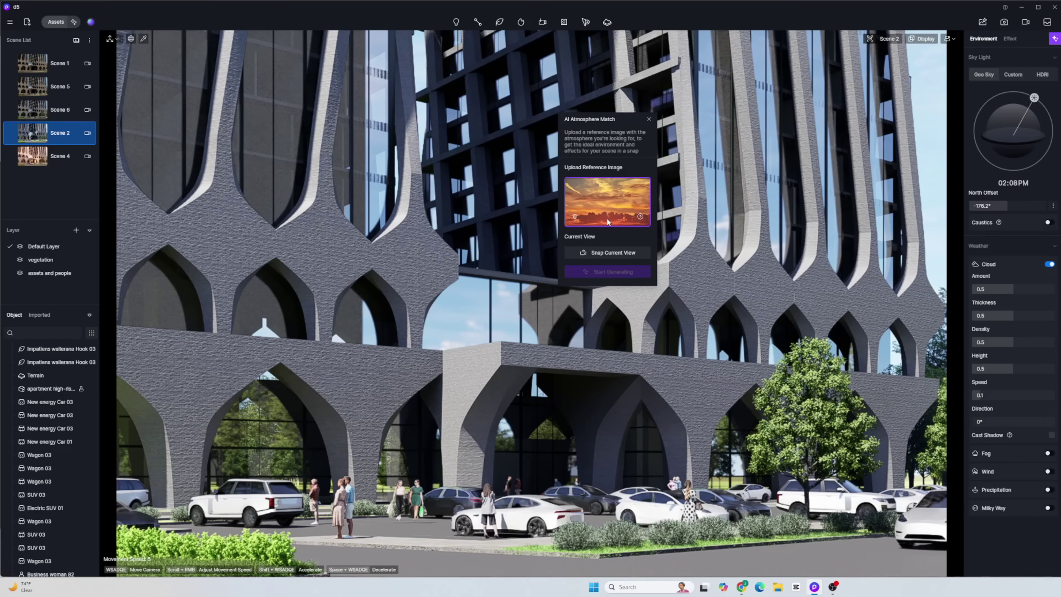
click(607, 326)
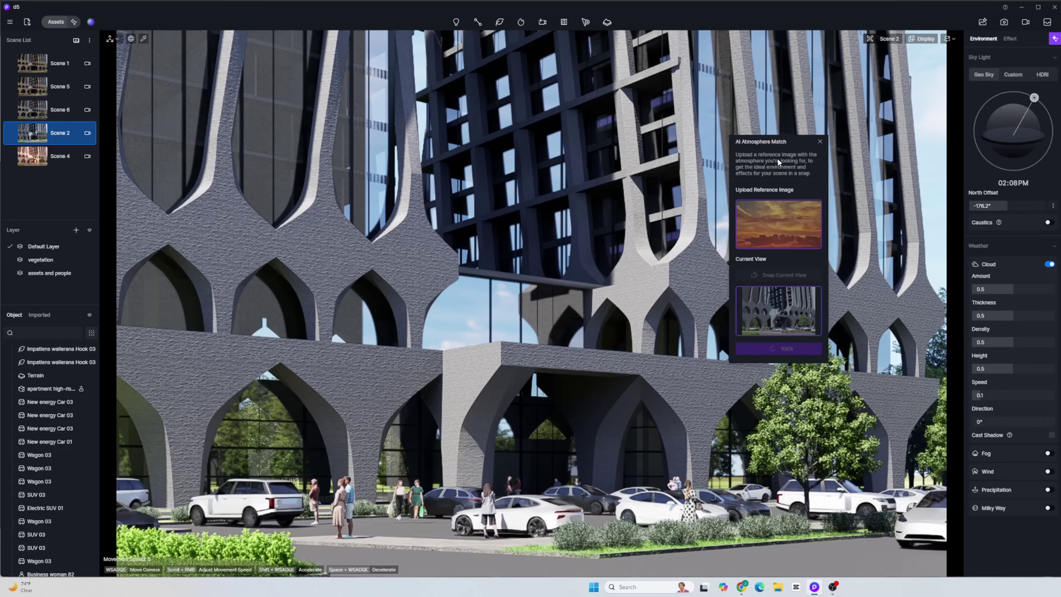
click(771, 350)
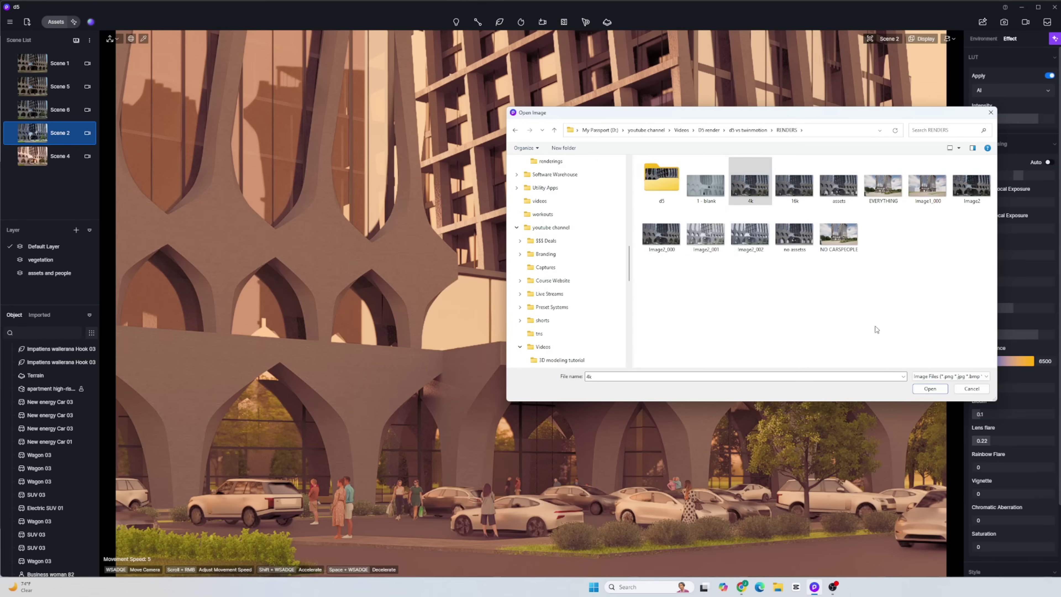
Load the tower reference image, snapshot the current view, and apply its atmosphere
click(922, 390)
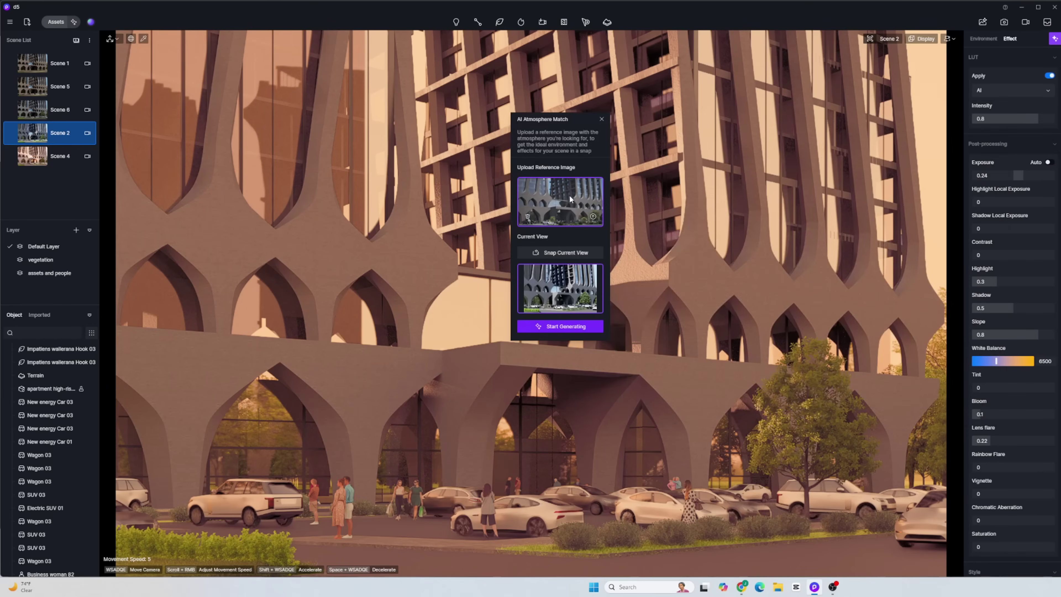
click(572, 253)
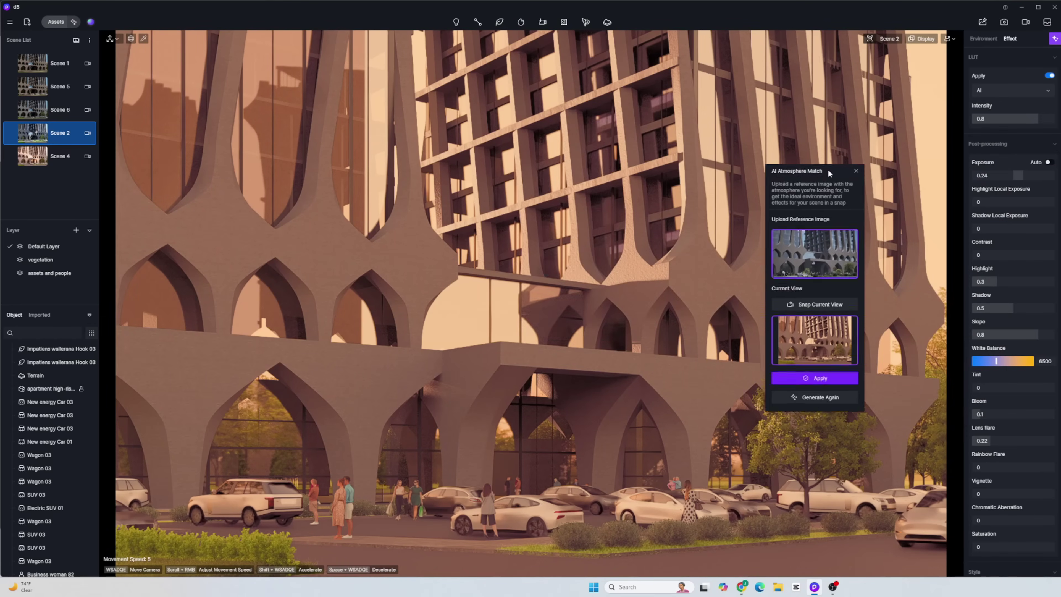
click(863, 378)
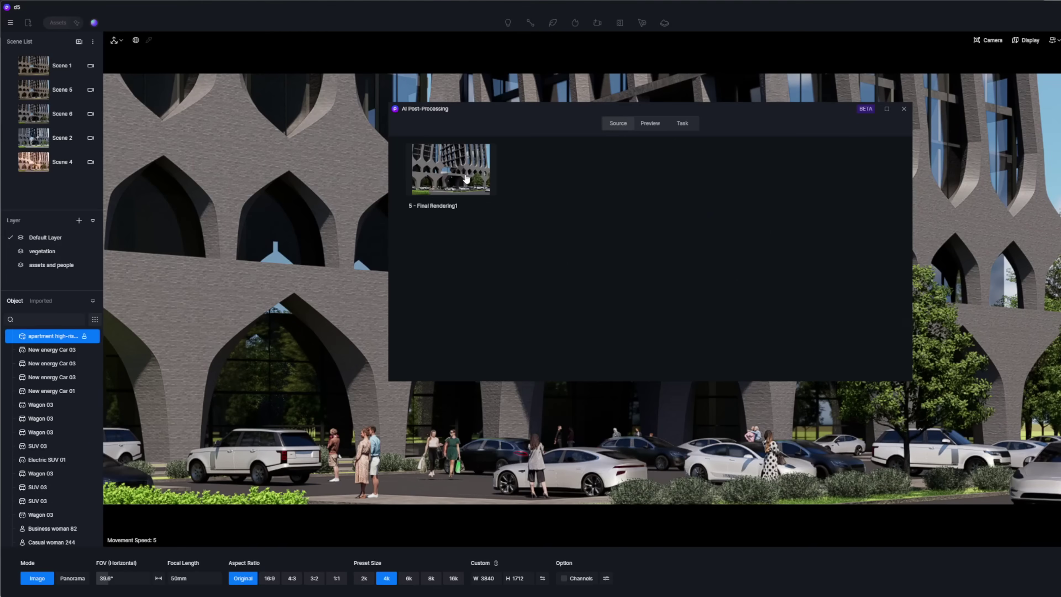
In the enlarged AI Post-Processing preview, box-select the lower portion of the render as a mask
click(466, 179)
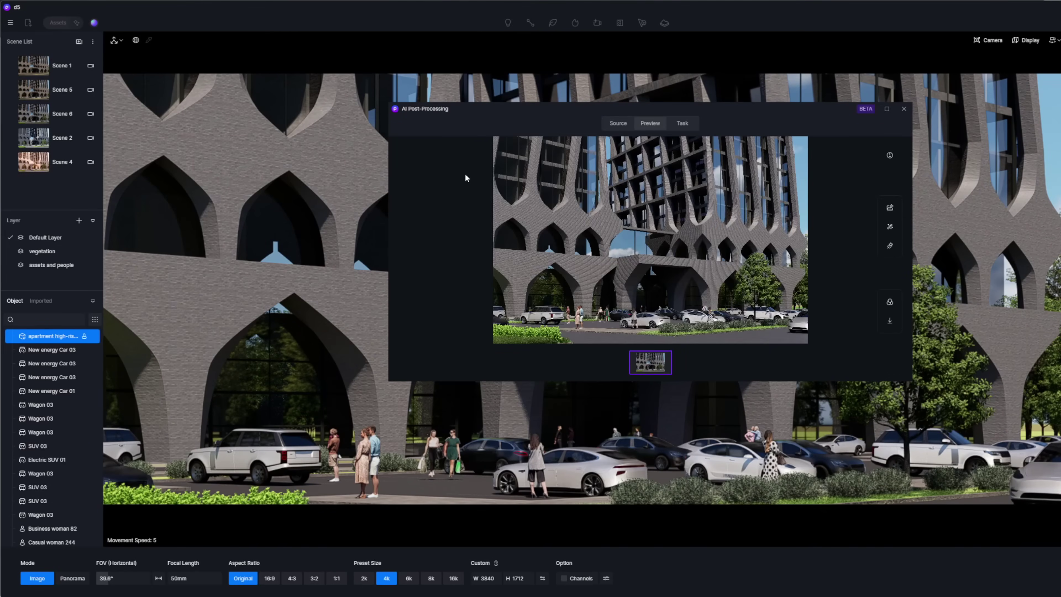
click(891, 305)
drag(149, 390, 957, 551)
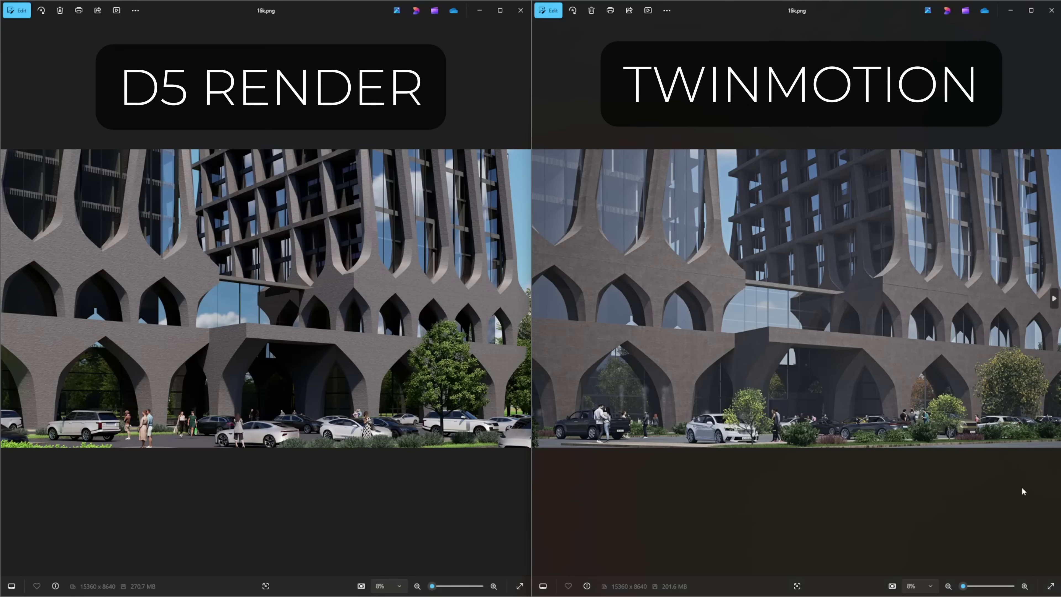
scroll(111, 362, up, 10)
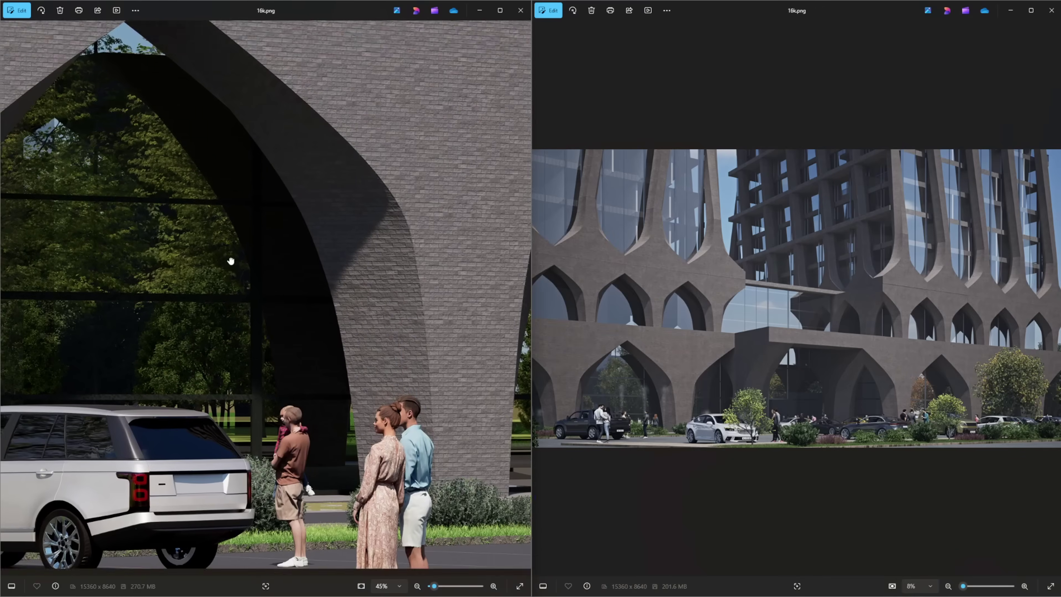
scroll(692, 423, up, 5)
drag(625, 439, 701, 308)
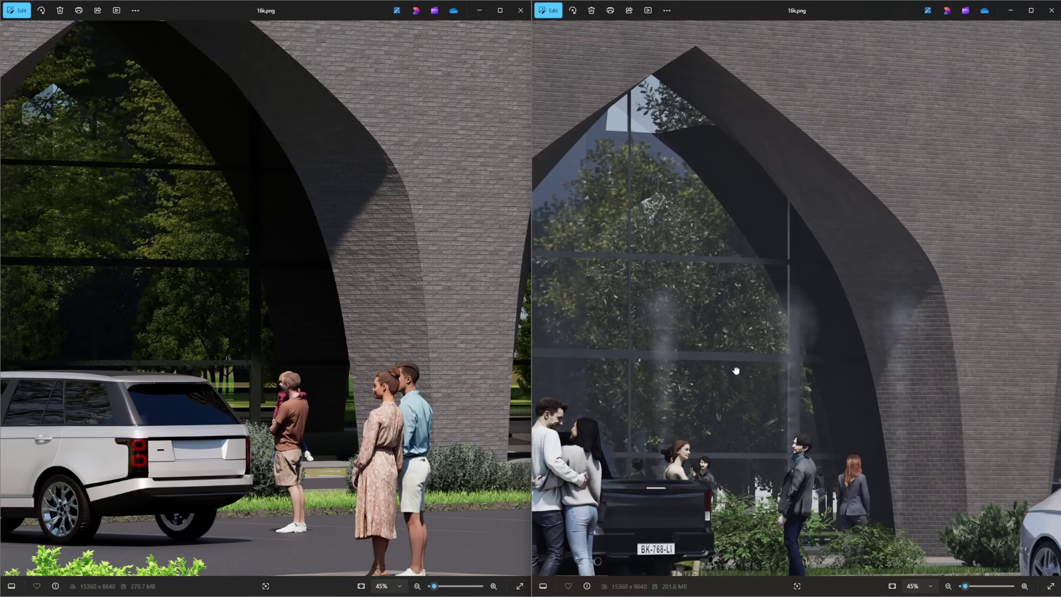
scroll(709, 350, down, 5)
scroll(856, 334, up, 8)
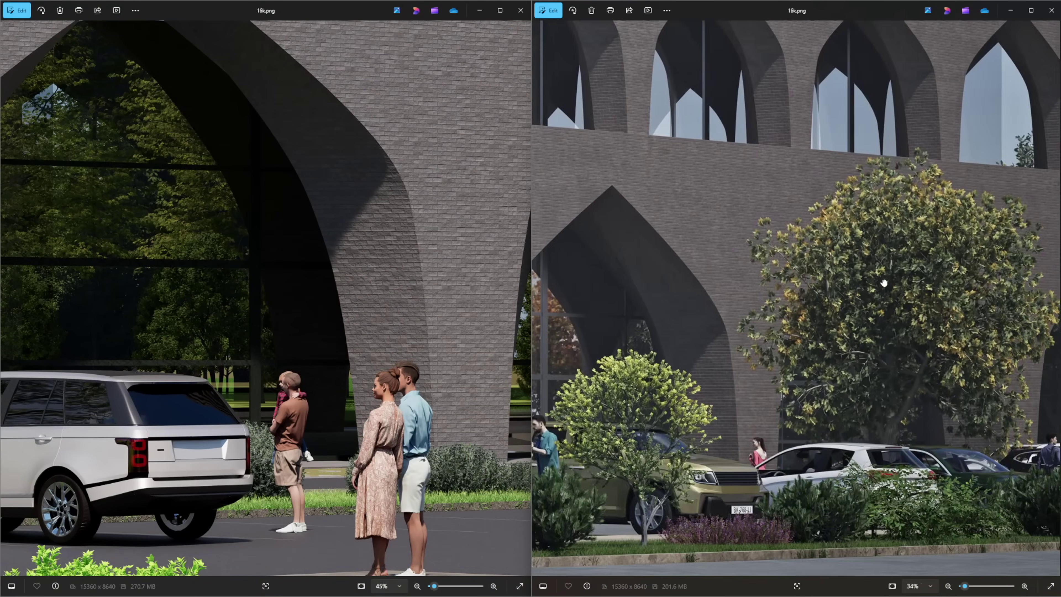
scroll(398, 339, down, 5)
scroll(409, 345, up, 4)
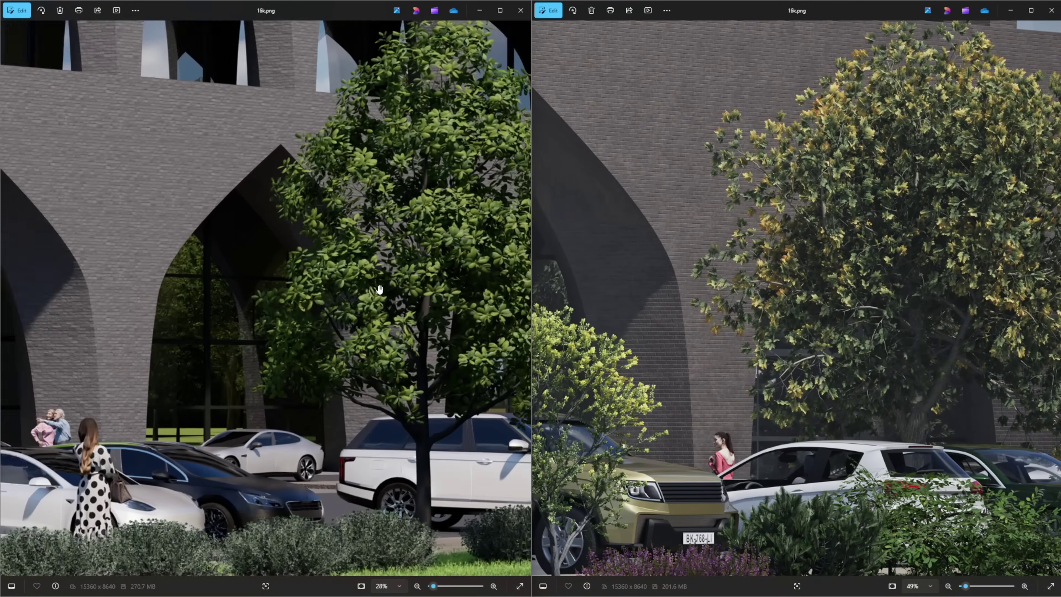
scroll(216, 277, up, 10)
scroll(670, 265, up, 10)
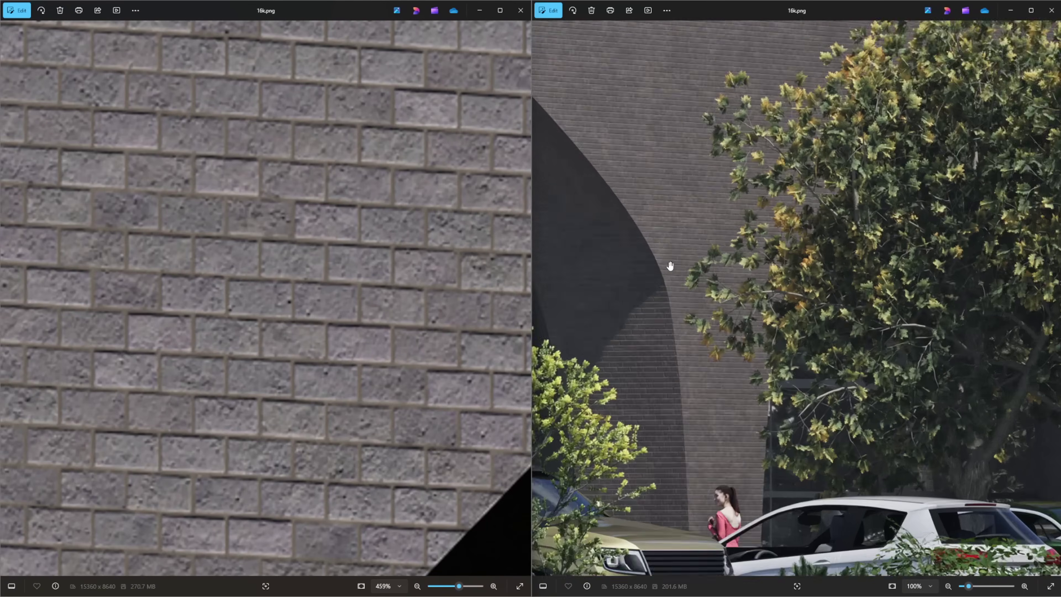